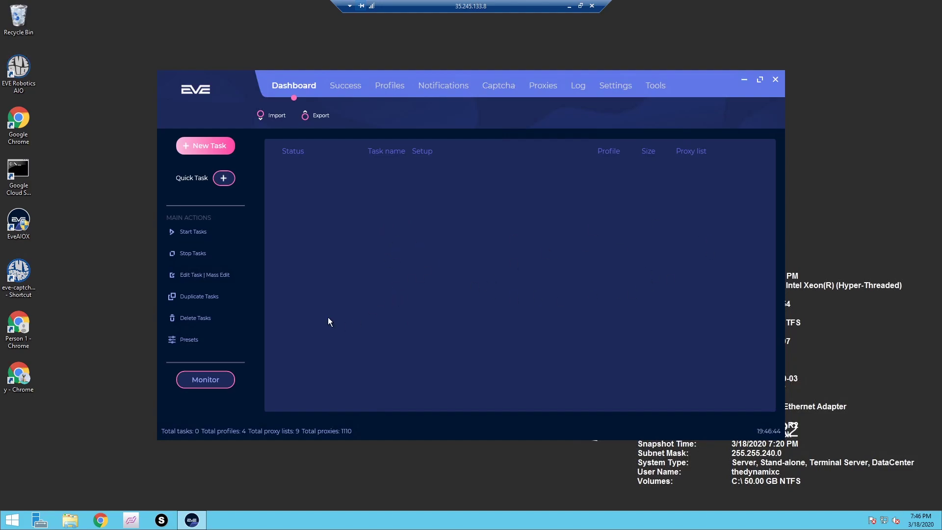
Step: Start a new task and name it HUH
left_click(208, 148)
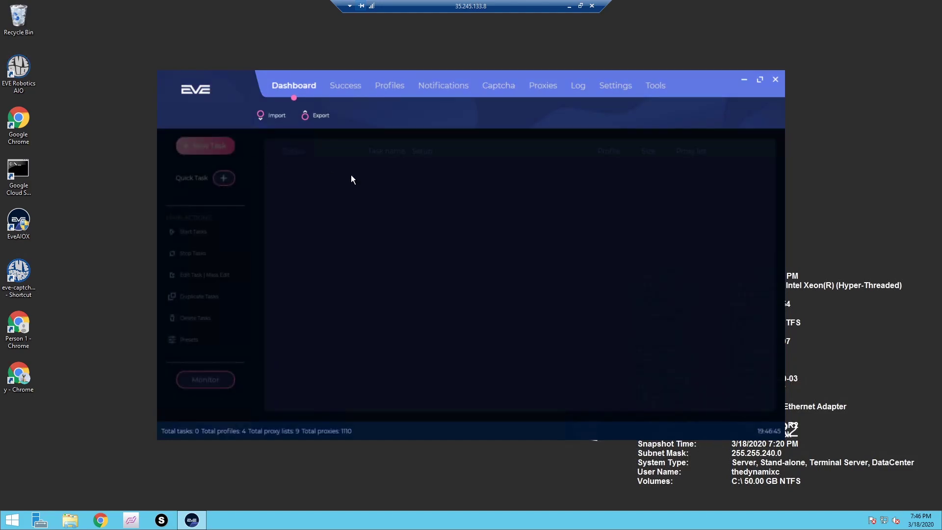
left_click(469, 138)
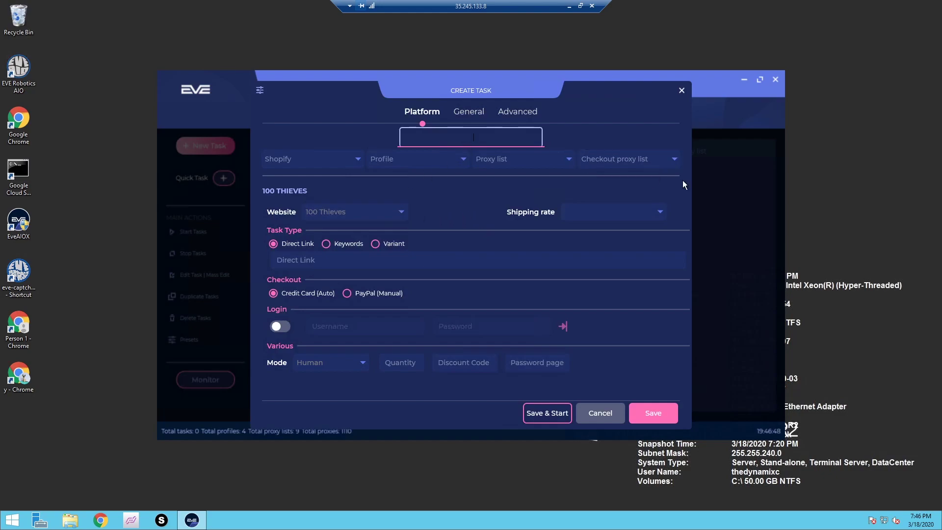
type("HUH")
Step: Assign the Tyk profile and the second Brazy AIO (5) proxy list to the task
left_click(413, 165)
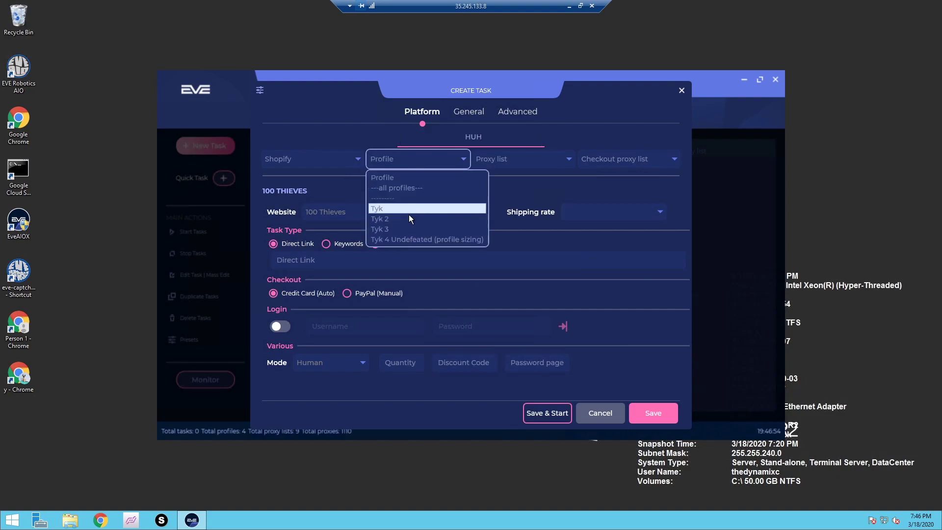
left_click(408, 215)
left_click(432, 159)
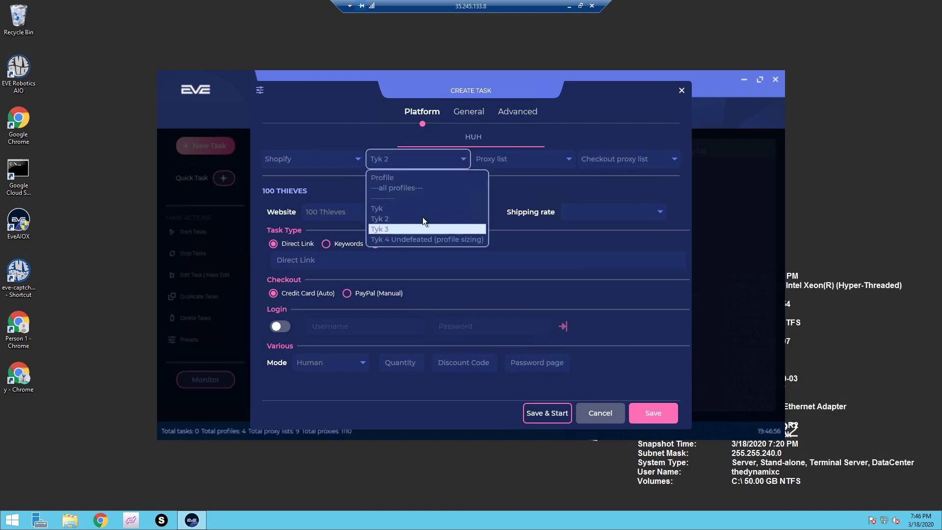
left_click(413, 190)
left_click(436, 158)
left_click(415, 208)
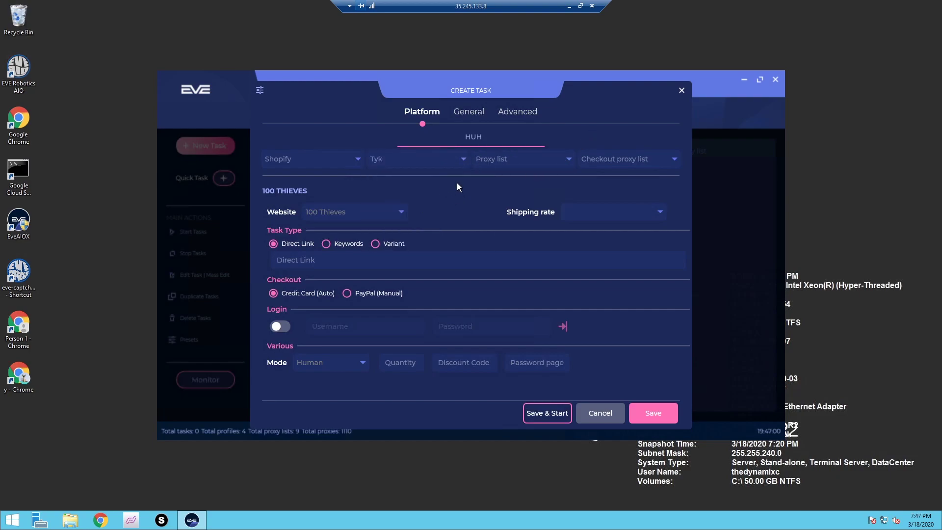
left_click(528, 169)
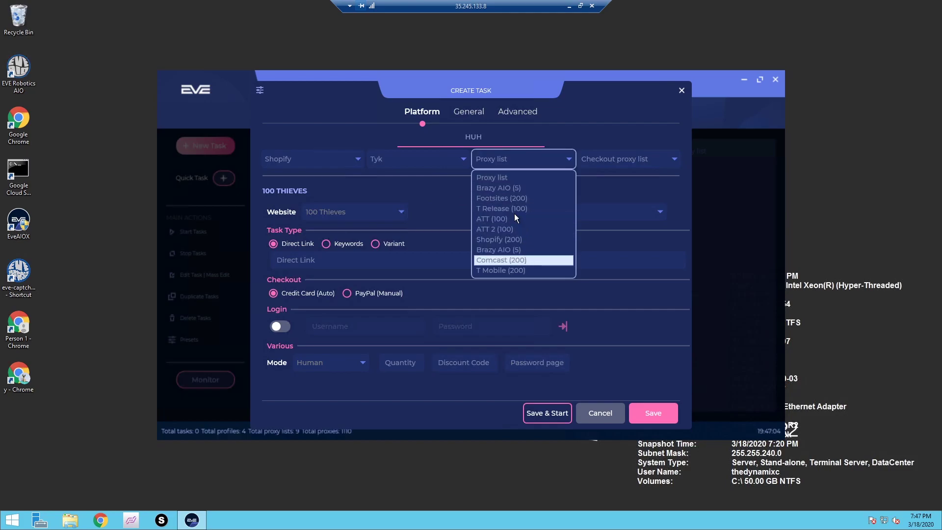
left_click(511, 249)
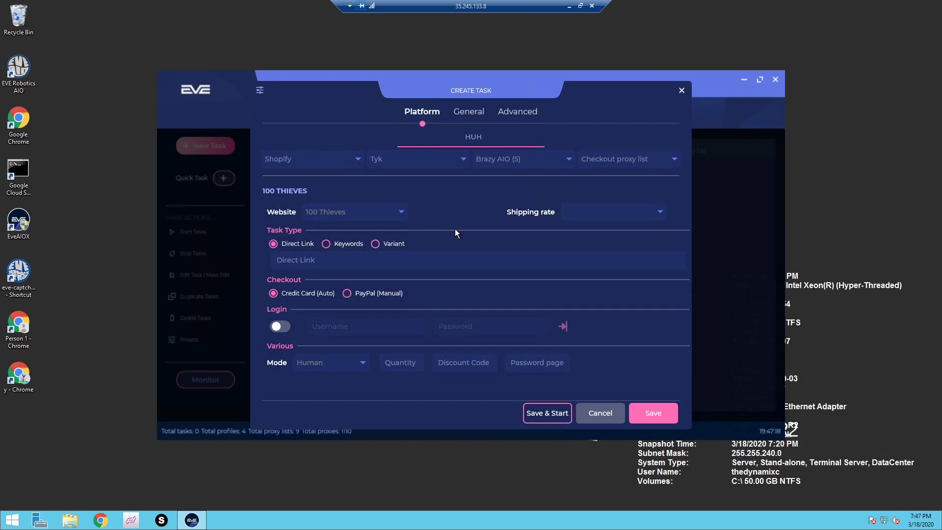
Step: Set the task's website to Eflash US
left_click(381, 217)
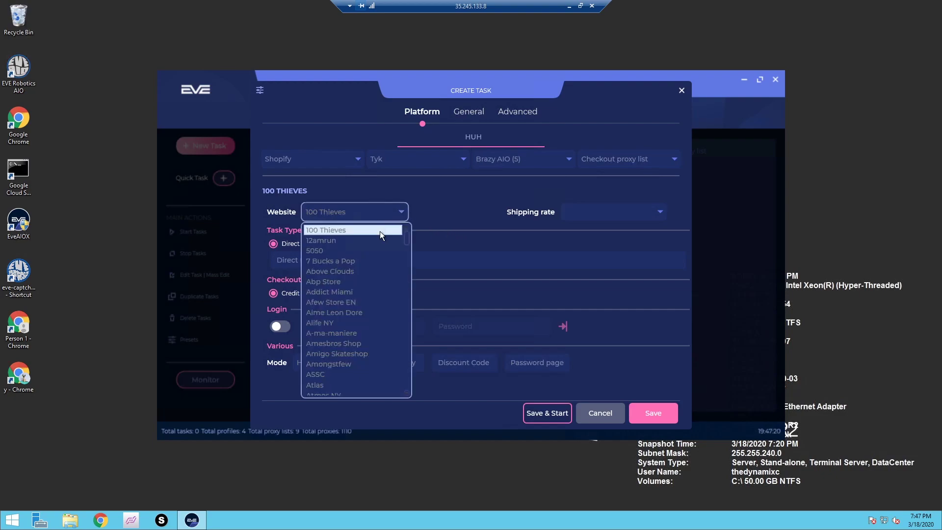
scroll(377, 282, "down", 2)
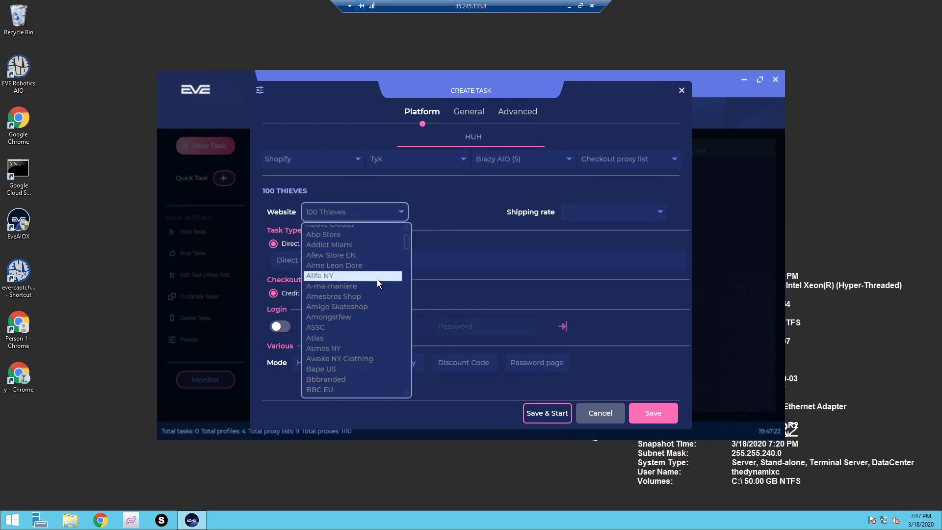
scroll(369, 292, "down", 5)
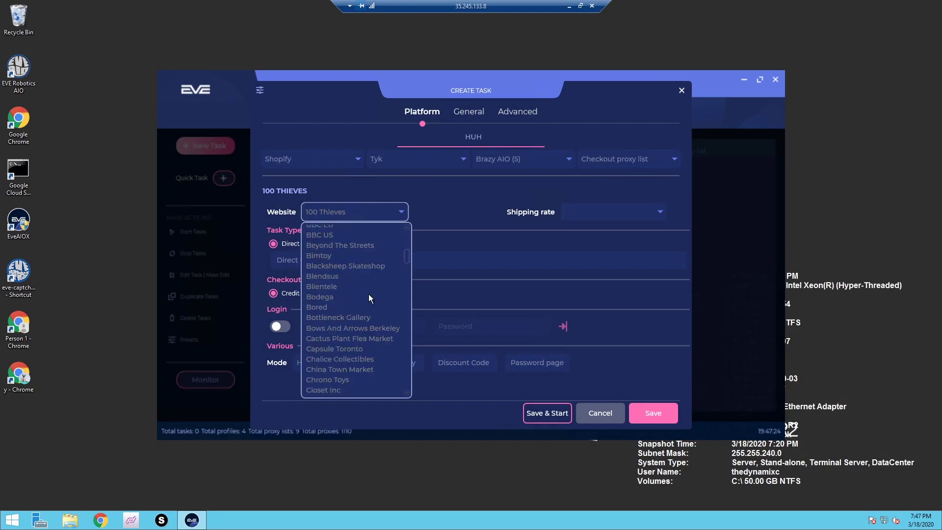
scroll(369, 299, "down", 1)
scroll(369, 298, "down", 4)
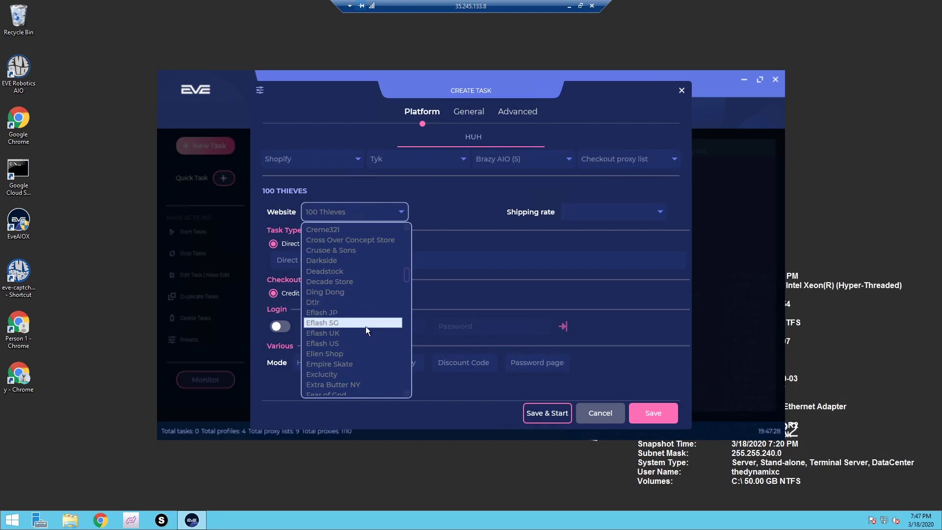
left_click(362, 343)
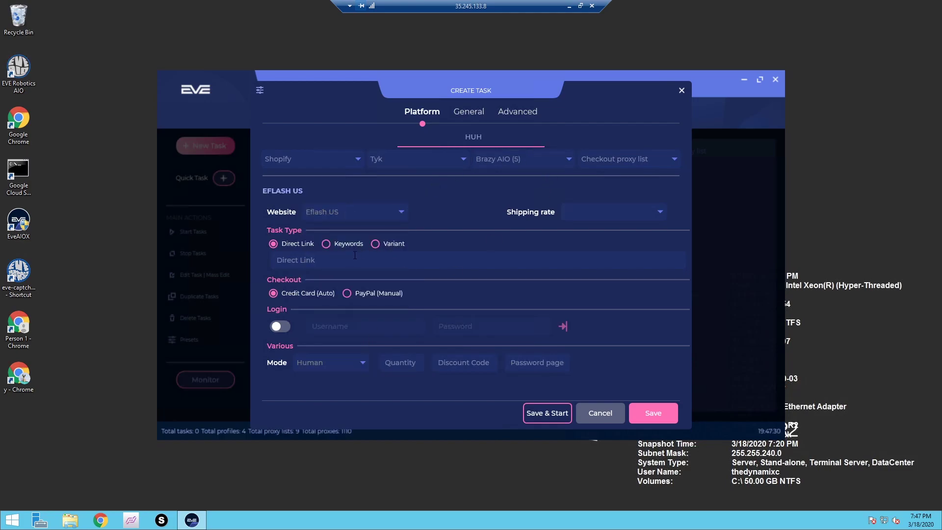
left_click(328, 261)
left_click(470, 228)
left_click(365, 259)
left_click(461, 235)
Step: Use the Keywords task type and enter two keyword lines: "yeezy boost 350 cinder" and "yeezy boost 350"
left_click(326, 244)
left_click(373, 267)
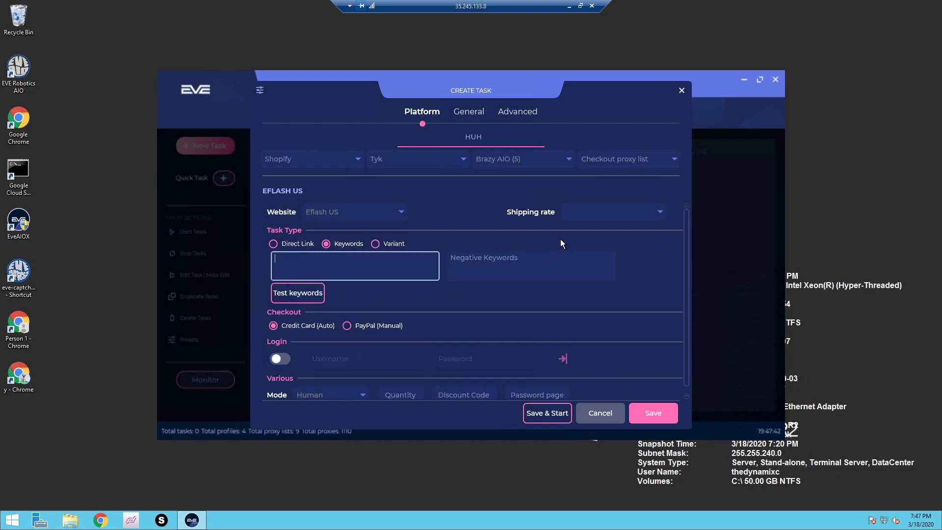
type("YEEZY")
key("BackSpace")
key("BackSpace")
key("BackSpace")
key("BackSpace")
key("BackSpace")
key("BackSpace")
type("yeezy boost 350 cinder yee")
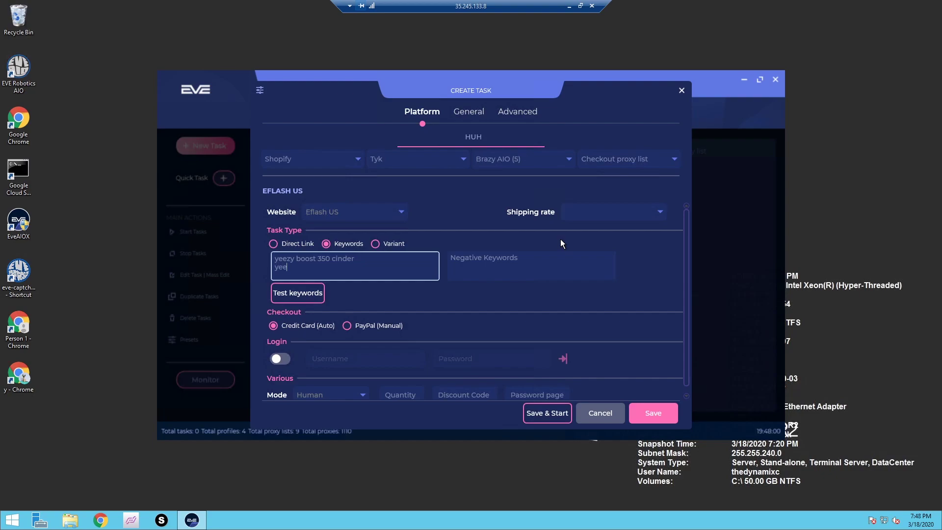
type("zy boost 350")
Step: Enter the negative keywords "f&f gs ps td toddler preschool gradeschool"
left_click(534, 264)
type("f")
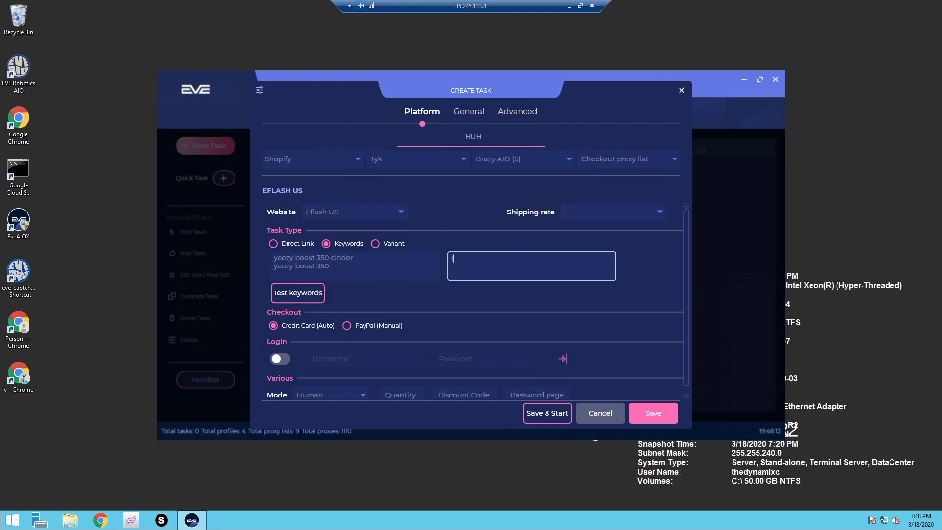
type("&f gs ps td toddler preschool")
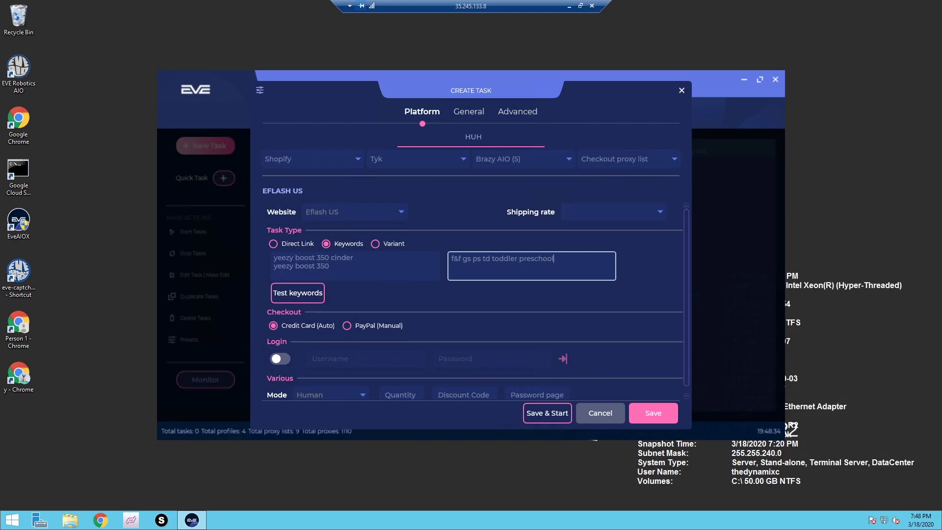
type(" gradeschool")
Step: Try PayPal (Manual) checkout and the login option, reverting each to Credit Card (Auto) and login off
scroll(417, 260, "down", 1)
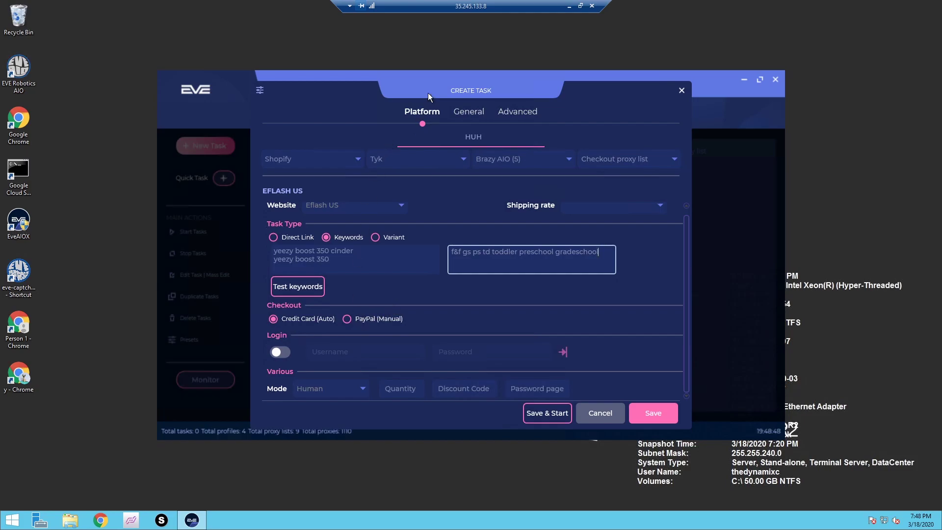
left_click(346, 319)
left_click(273, 319)
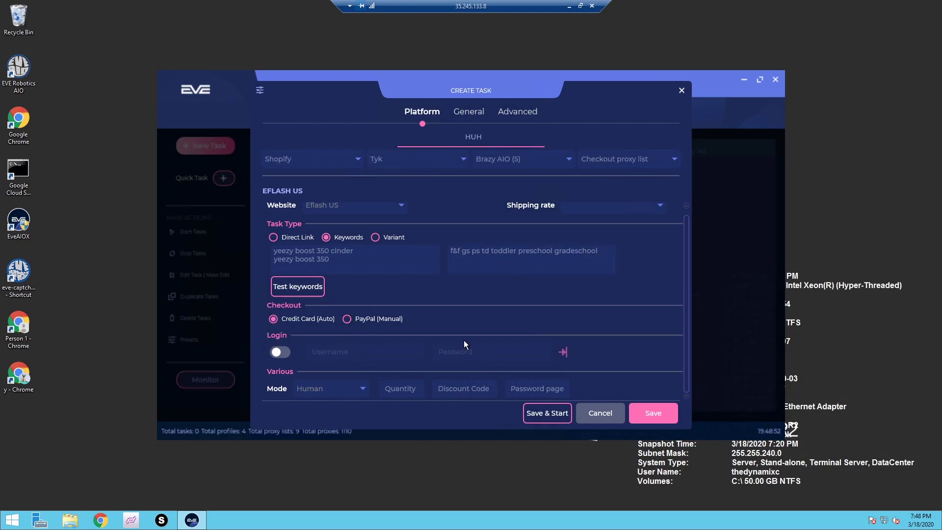
left_click(282, 354)
left_click(274, 352)
Step: Choose Human mode for the task, disable random sizing and include size 8.5
left_click(354, 388)
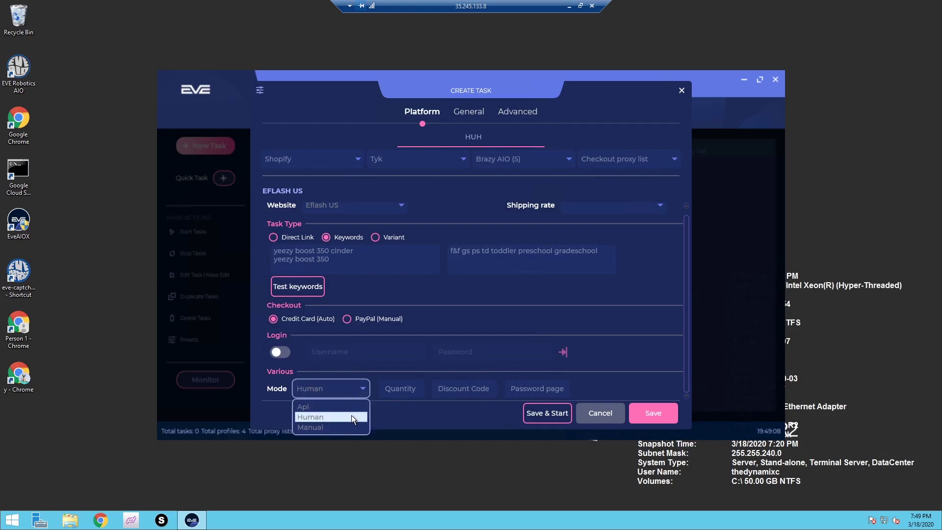
left_click(351, 417)
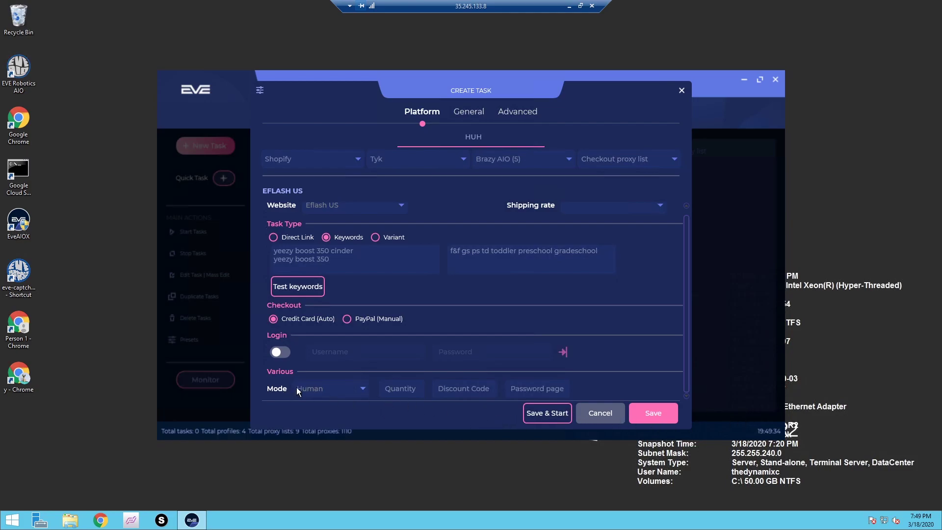
left_click(468, 111)
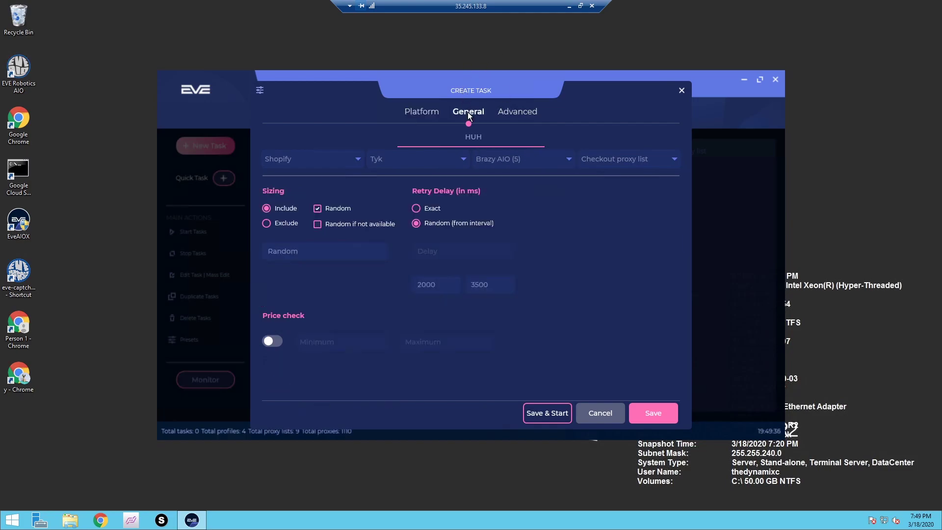
left_click(317, 208)
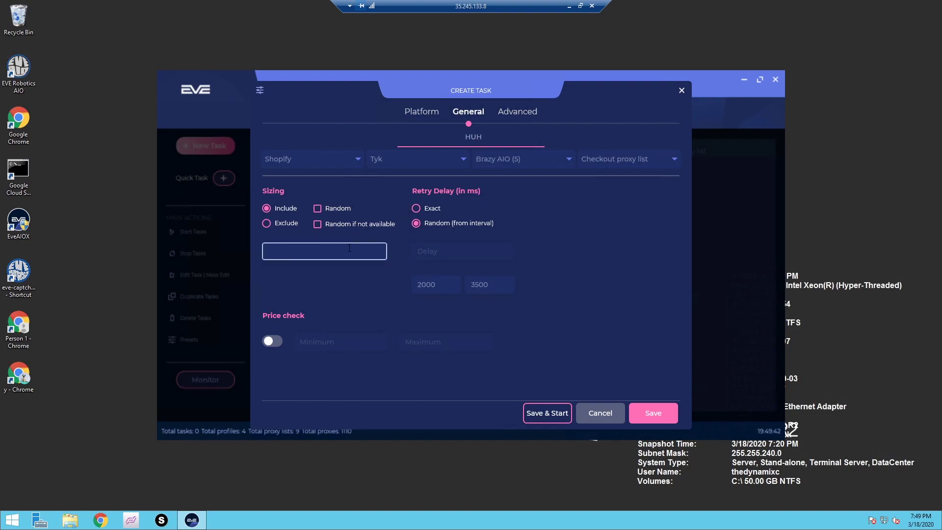
type("8.5")
Step: Try an exact retry delay of 4500 ms and clear the value again
left_click(416, 209)
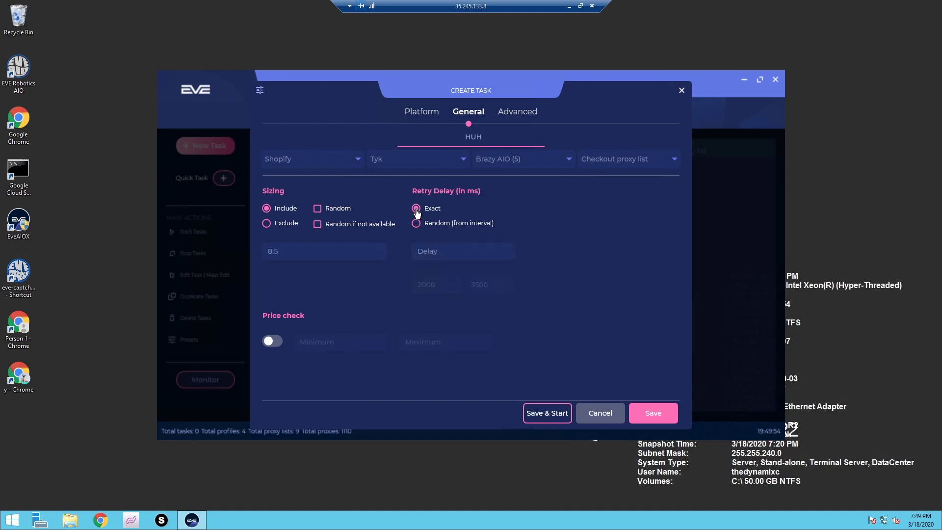
left_click(474, 248)
type("4500")
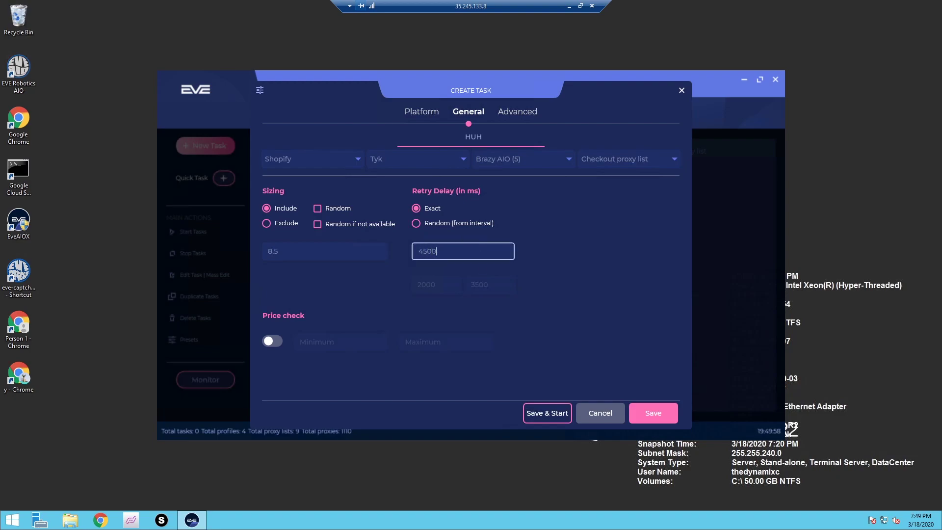
key("BackSpace")
key("BackSpace")
key("BackSpace")
key("BackSpace")
Step: Set the retry delay to a random interval from 3000 to 5000 ms
left_click(416, 224)
double_click(443, 293)
type("3000")
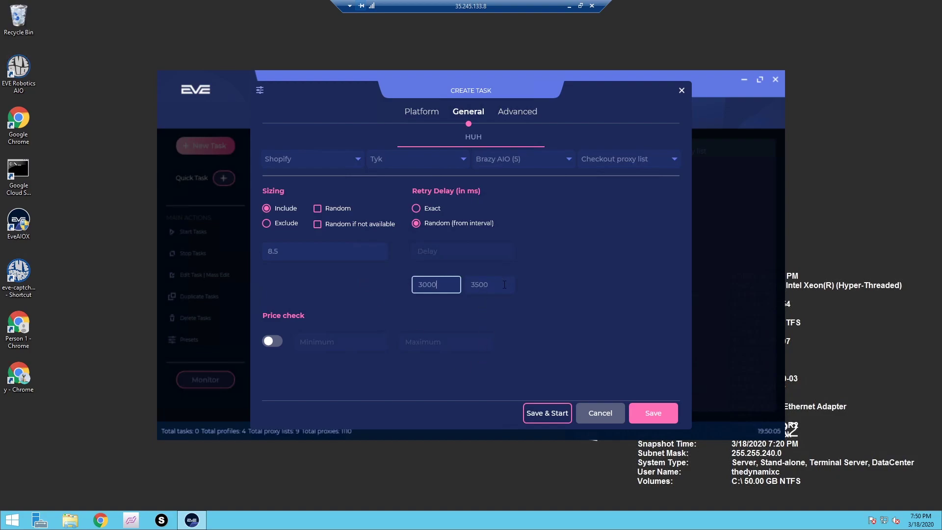
key("Tab")
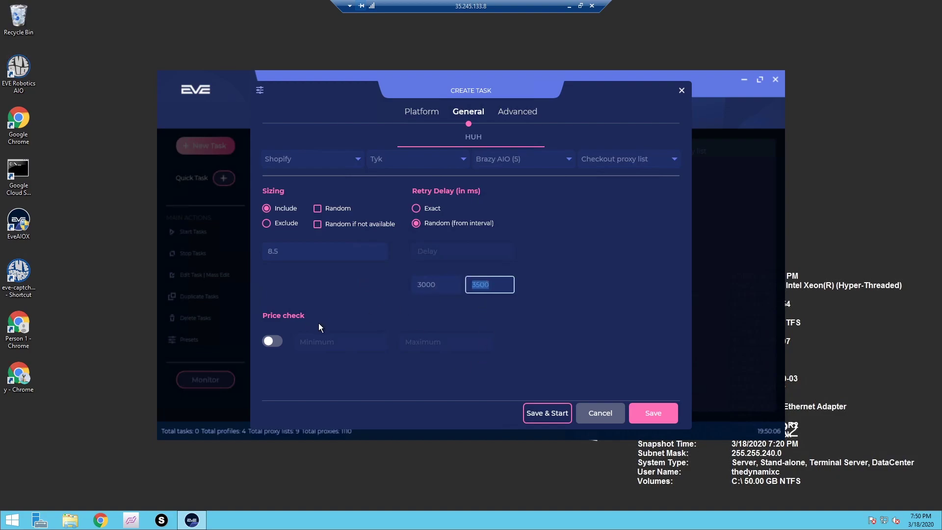
type("5000")
Step: Enable the price check with a minimum of 215 and a maximum of 220
left_click(274, 341)
left_click(327, 343)
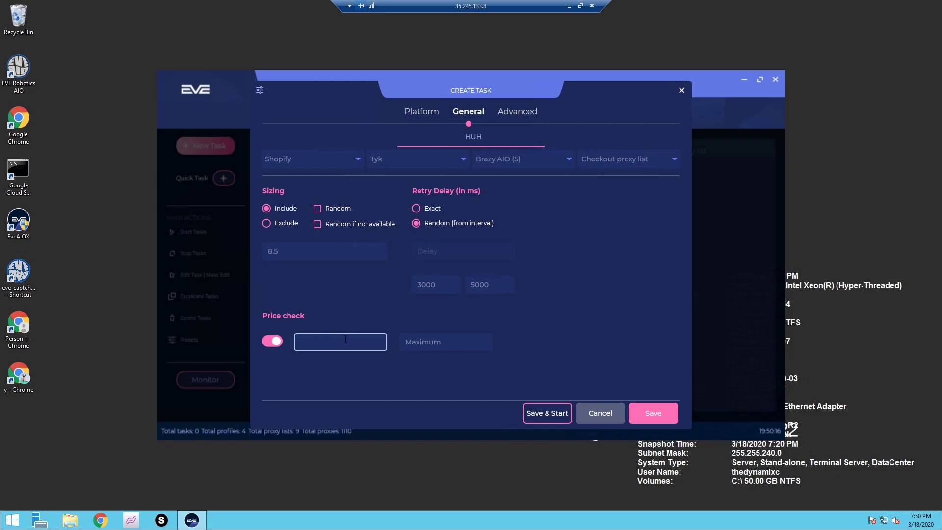
type("215")
left_click(473, 336)
type("220")
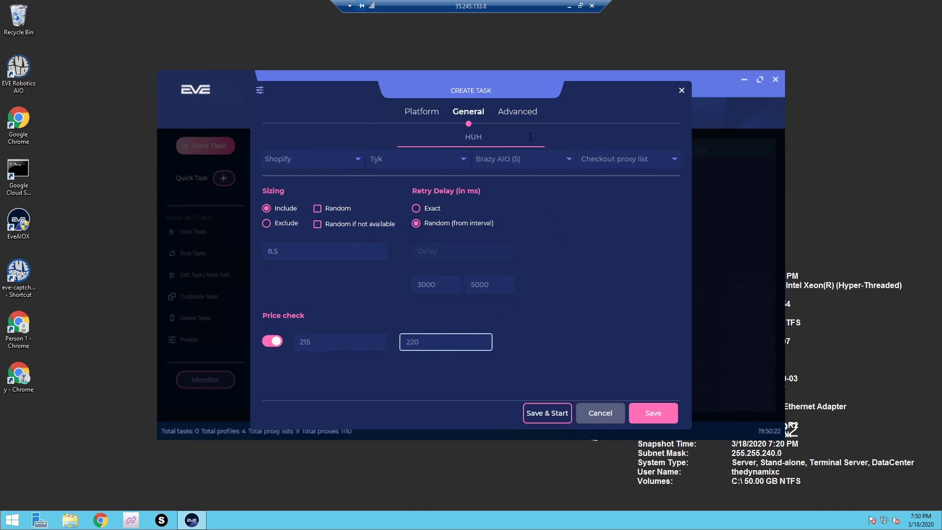
Step: Try enabling the advanced captcha settings, go through the three solver fields and disable them again
left_click(518, 117)
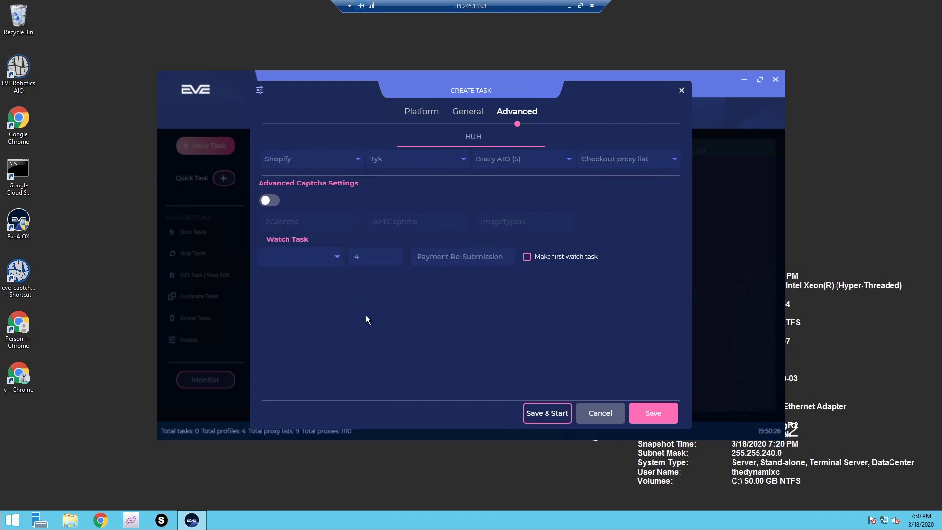
left_click(269, 200)
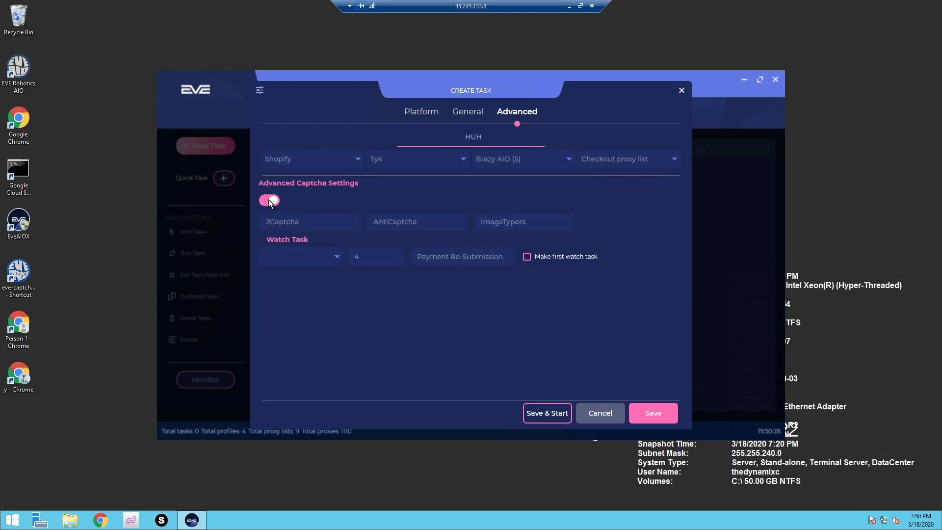
left_click(524, 224)
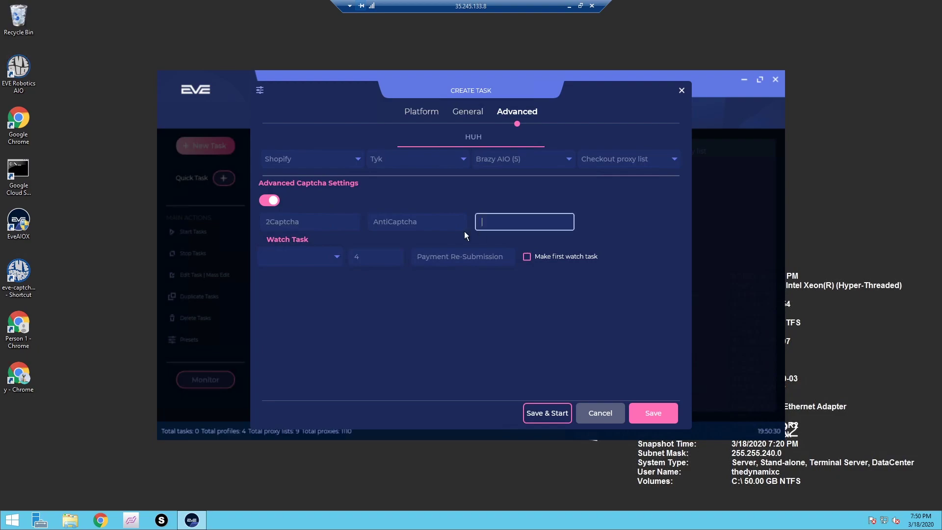
left_click(418, 223)
left_click(327, 219)
left_click(267, 203)
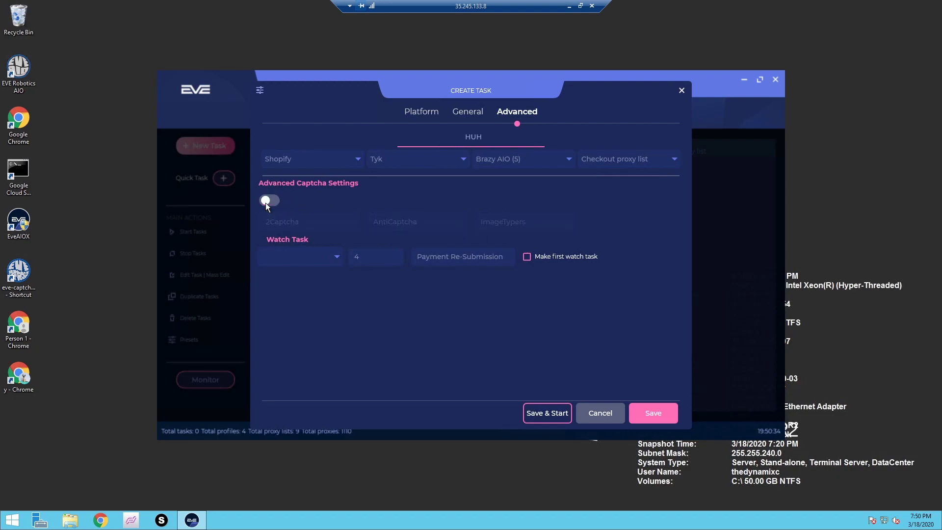
Step: Try 99 as the Payment Re-Submission value, clear it and return to the task's platform settings
left_click(473, 257)
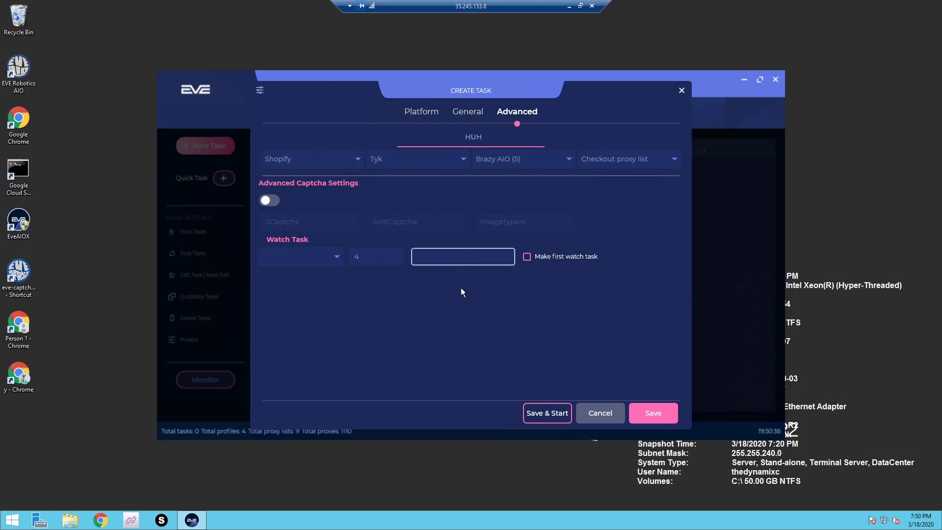
type("99")
key("BackSpace")
key("BackSpace")
left_click(470, 112)
left_click(518, 111)
left_click(456, 251)
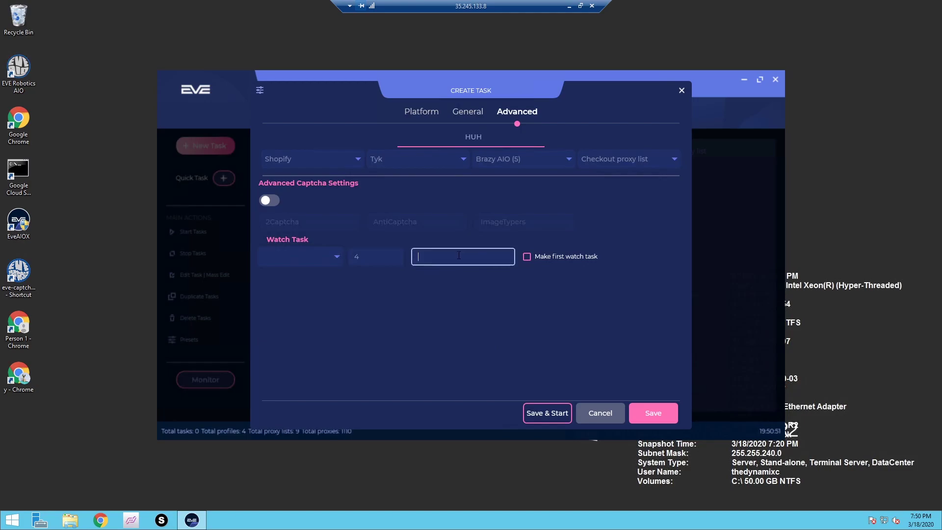
left_click(423, 113)
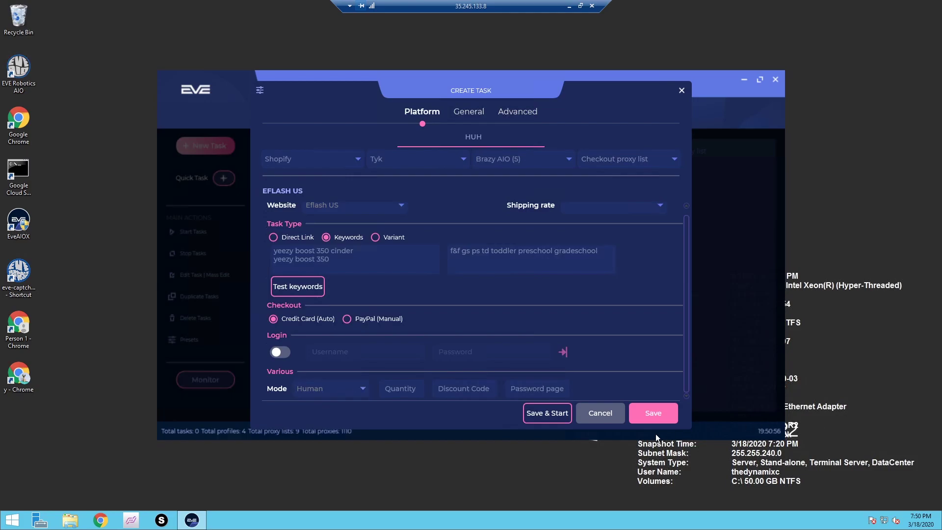
Step: Save the configured Eflash US task three times in Human mode
left_click(657, 421)
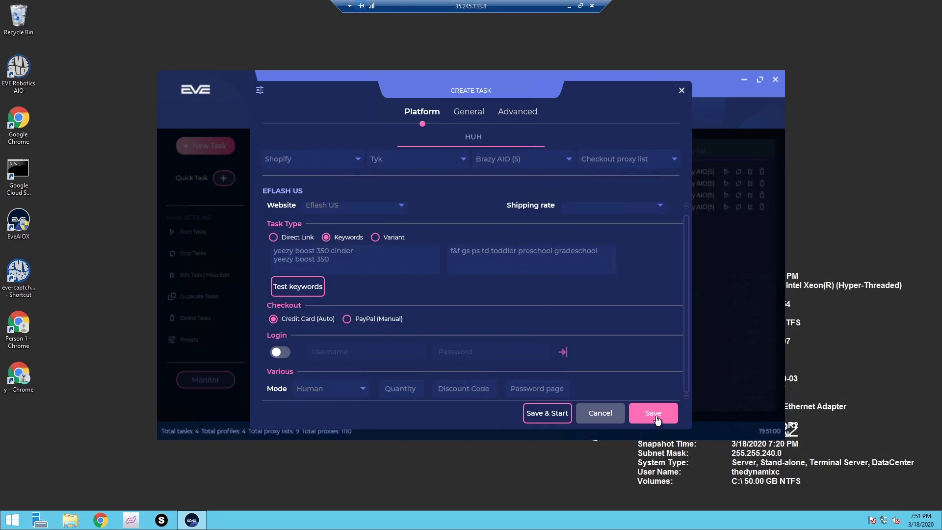
left_click(657, 421)
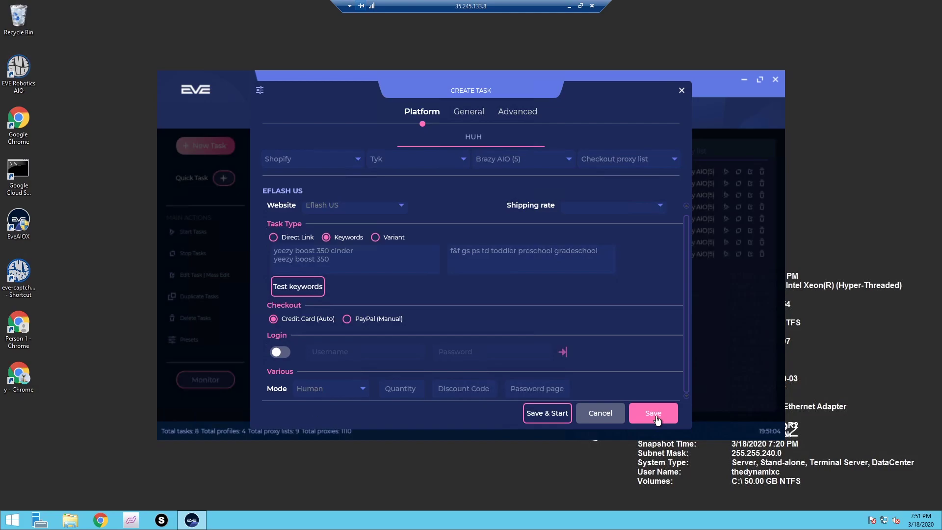
left_click(658, 420)
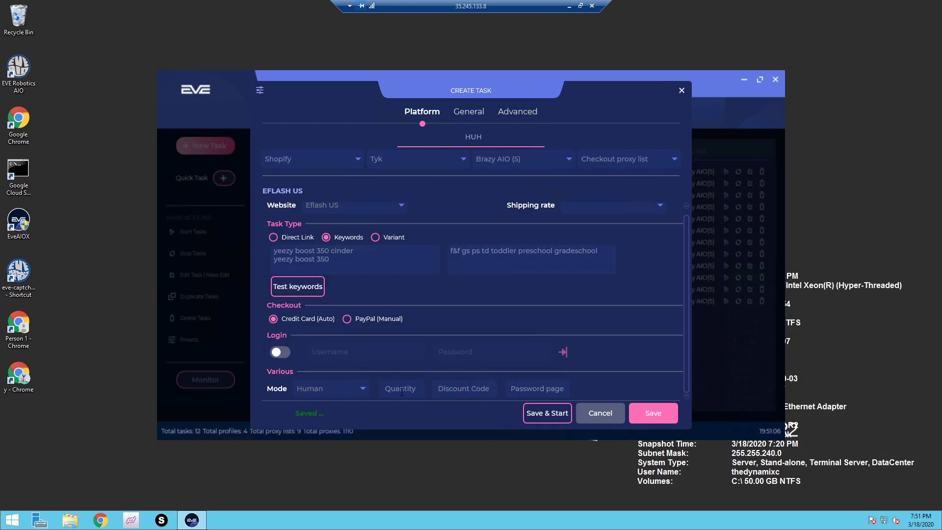
Step: Change the task's mode to Api, save it three times and close the task form
left_click_drag(502, 97, 449, 122)
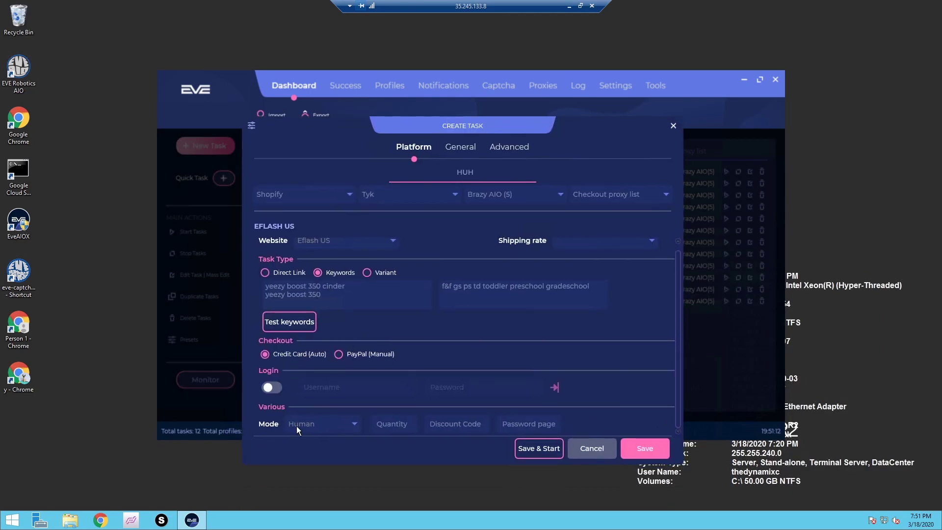
left_click(338, 424)
left_click(327, 440)
left_click(643, 456)
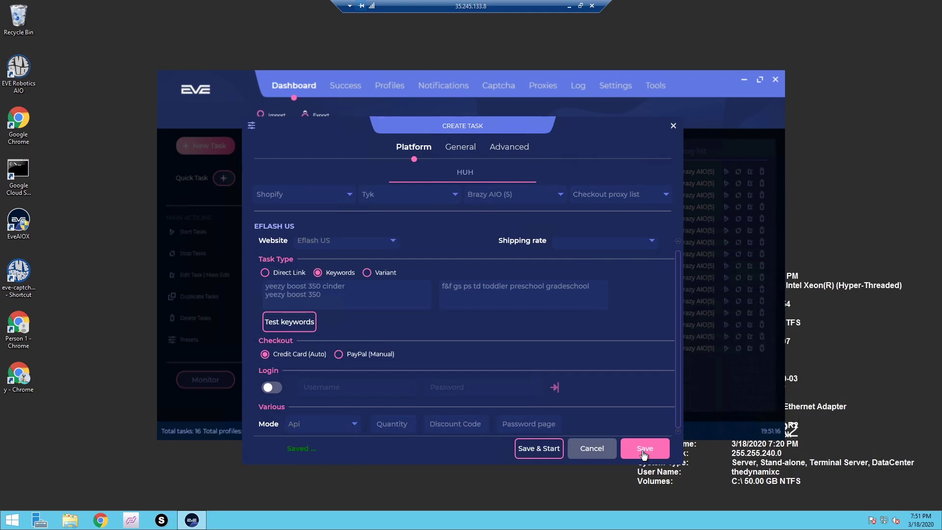
left_click(644, 454)
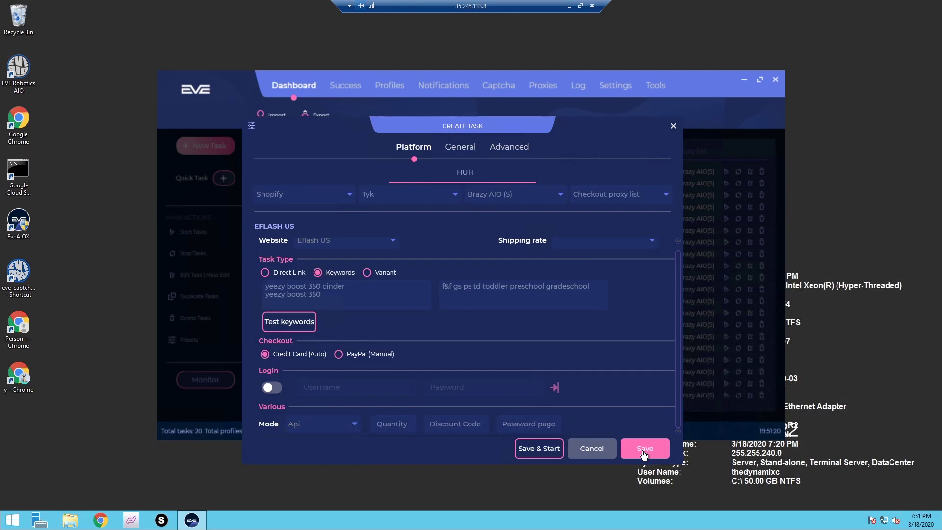
left_click(643, 454)
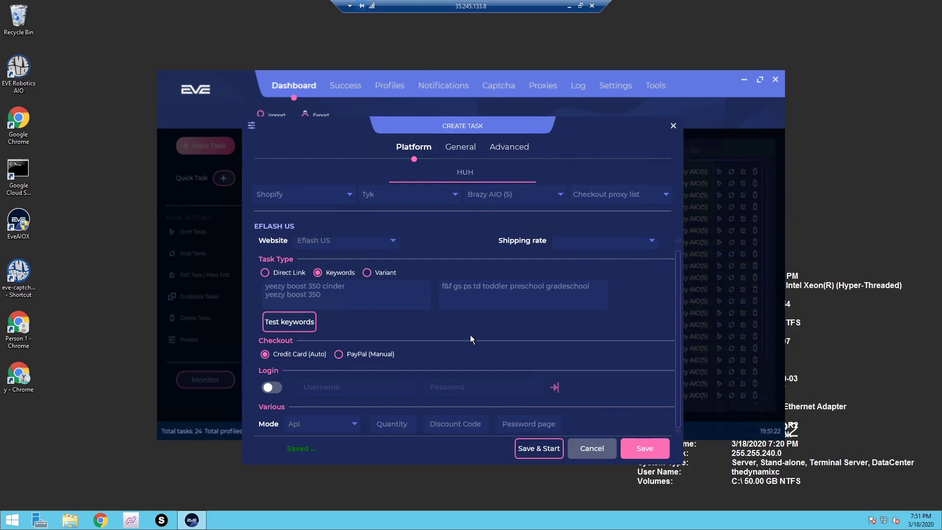
left_click(673, 126)
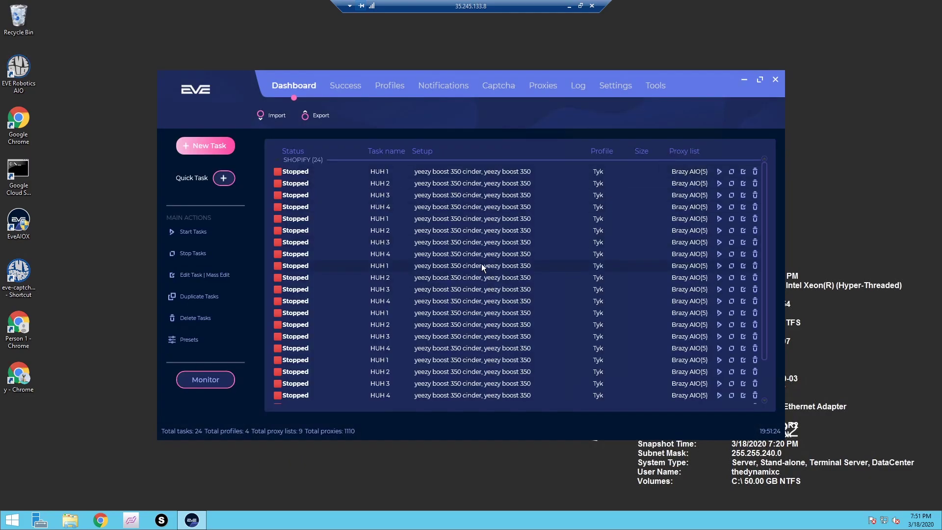
Step: Review the task list and view the scheduled start and scheduled stop dialogs, closing each without scheduling
scroll(484, 280, "down", 2)
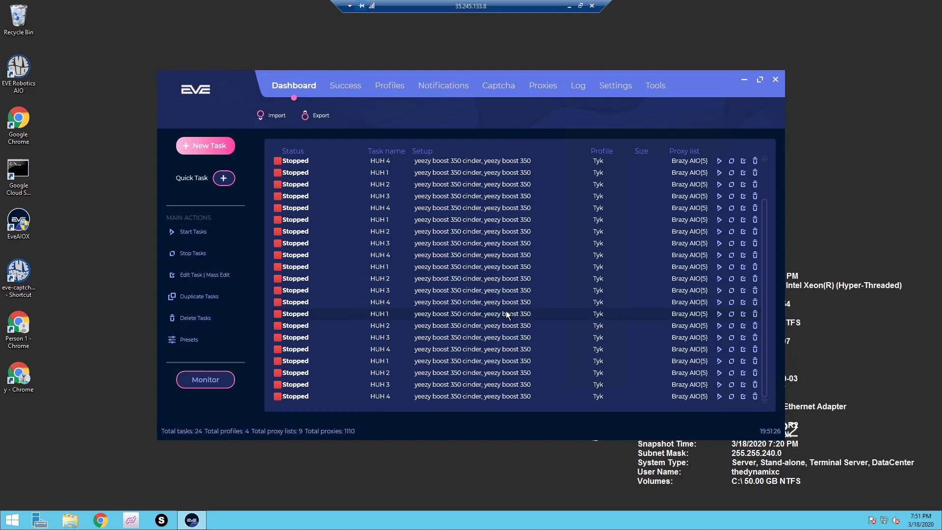
scroll(505, 310, "up", 2)
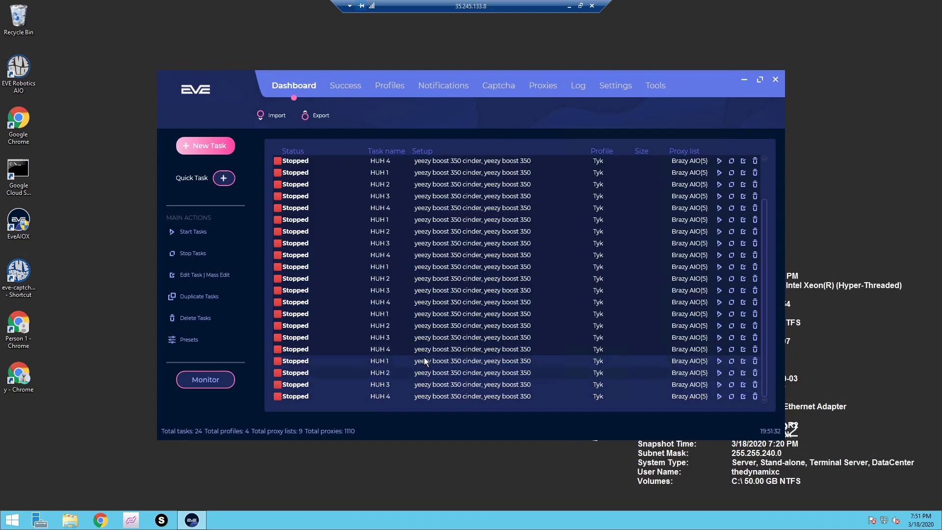
right_click(450, 277)
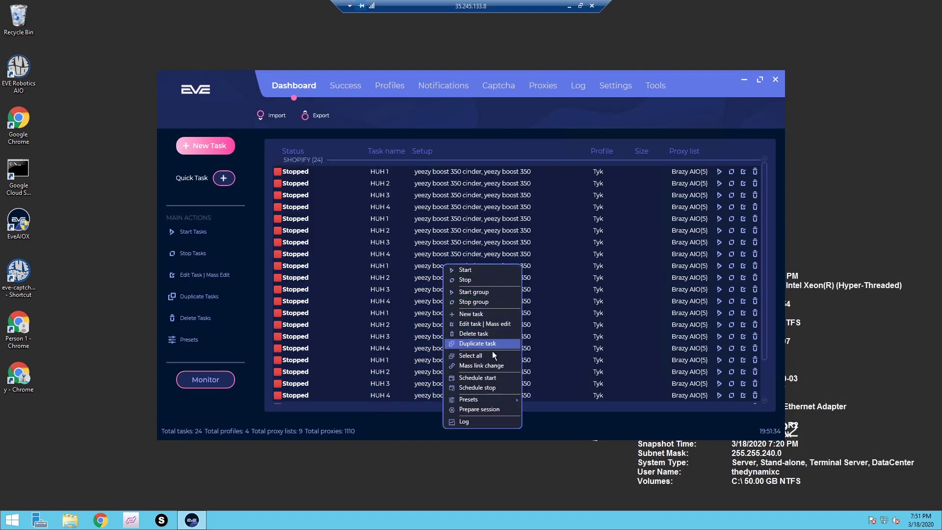
left_click(491, 378)
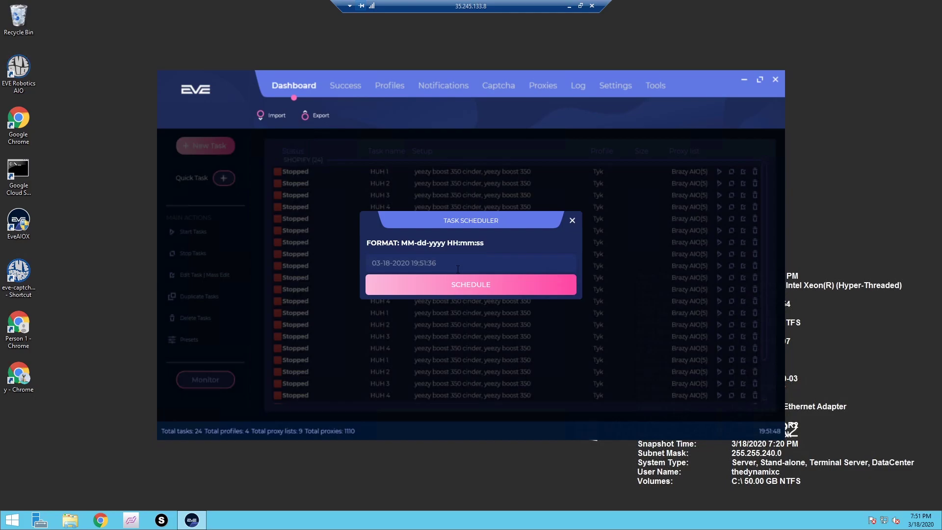
left_click(572, 221)
right_click(375, 269)
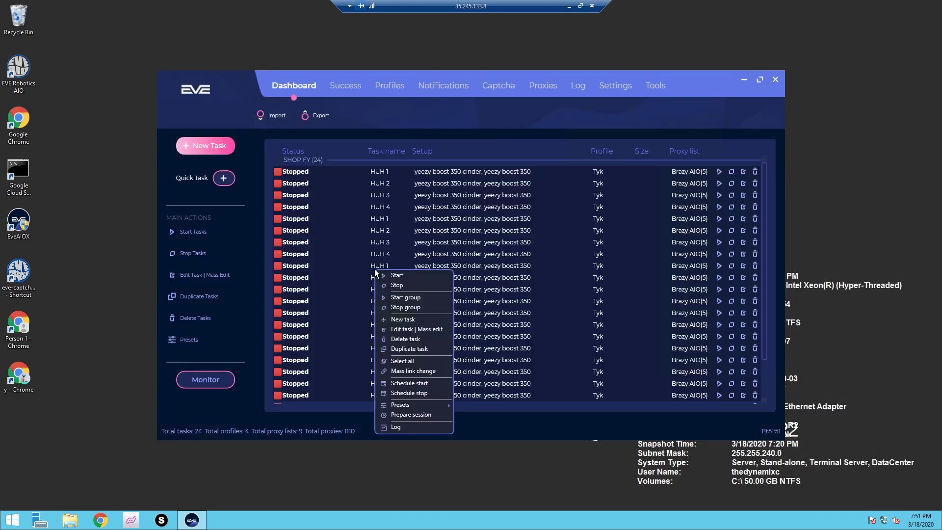
left_click(424, 393)
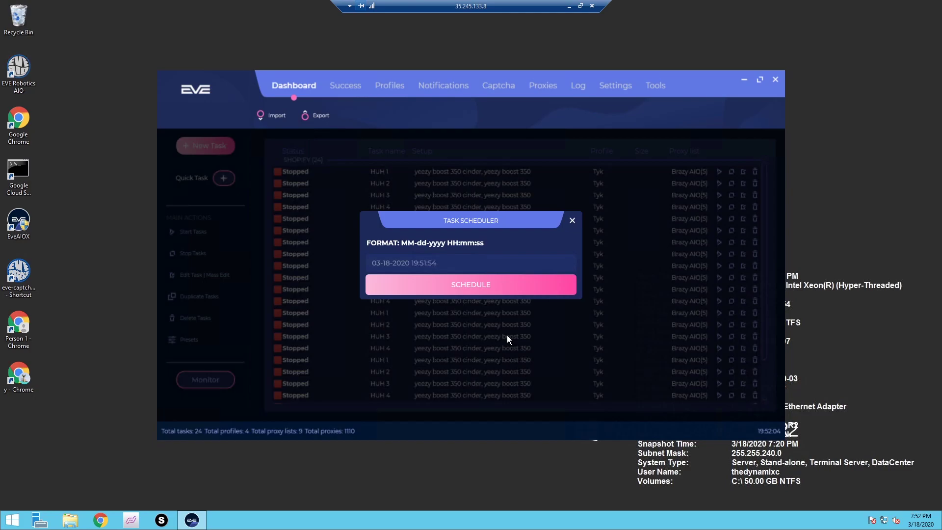
left_click(572, 220)
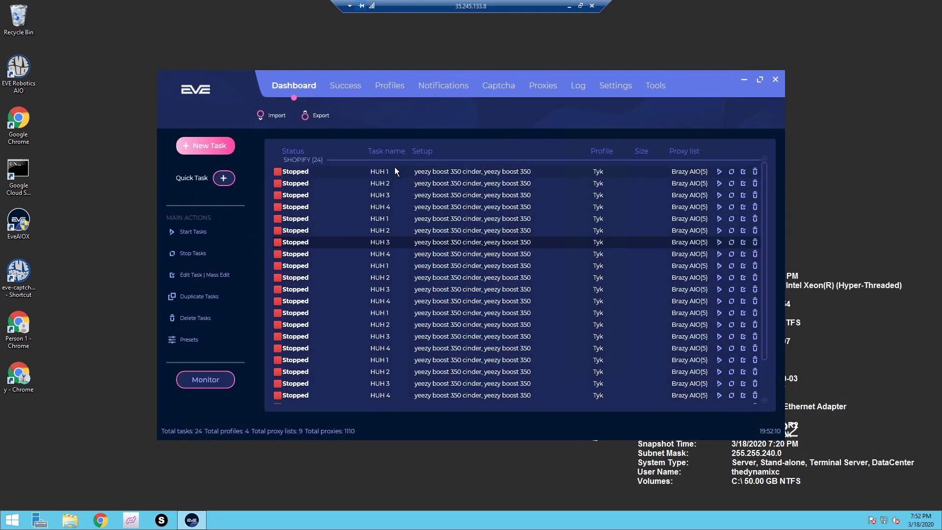
Step: Delete all the Shopify tasks from the dashboard
scroll(413, 395, "down", 2)
right_click(424, 325)
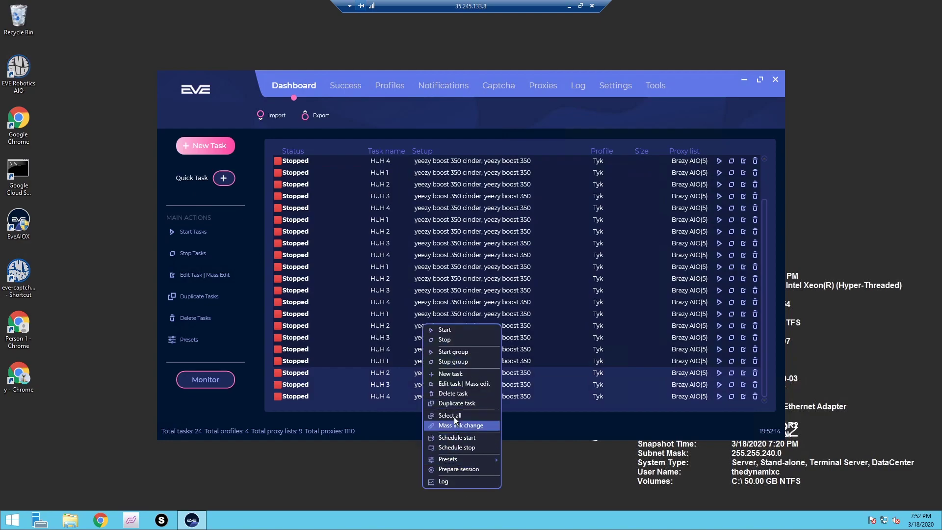
left_click(455, 393)
left_click_drag(419, 166, 417, 210)
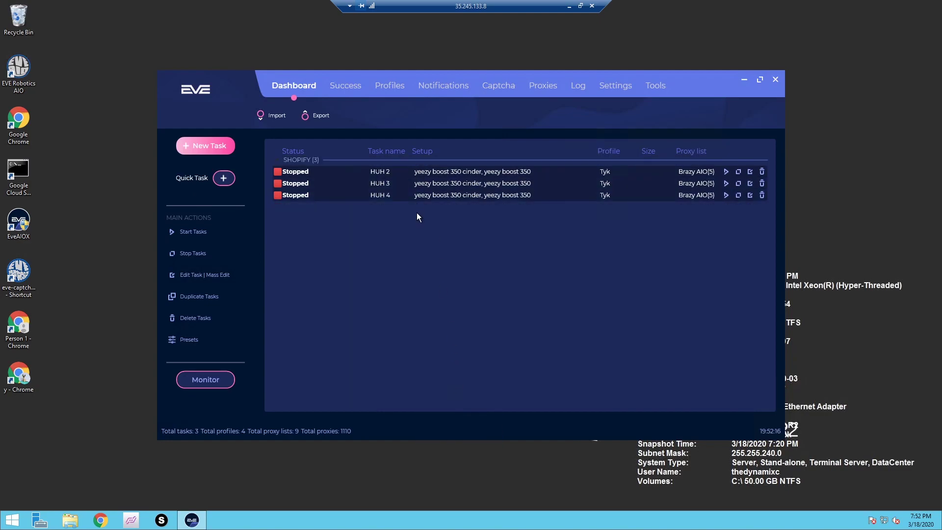
right_click(425, 179)
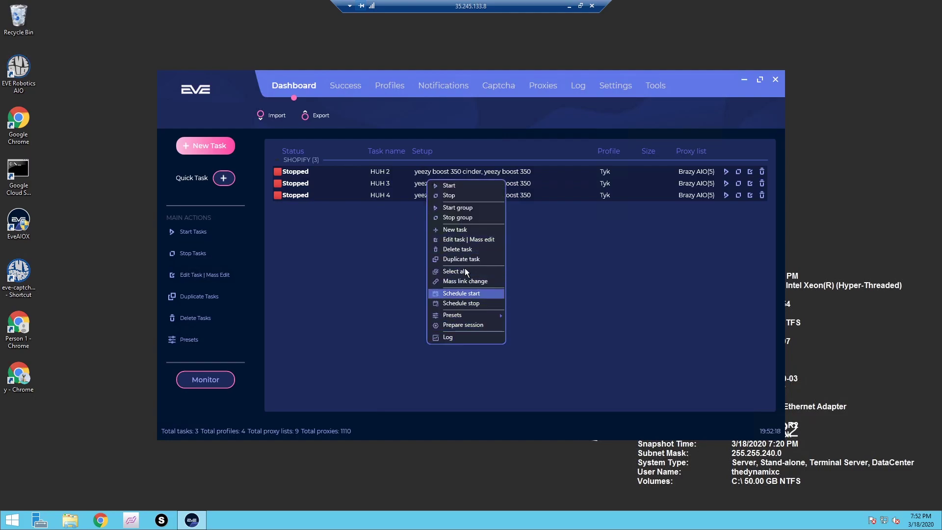
left_click(463, 249)
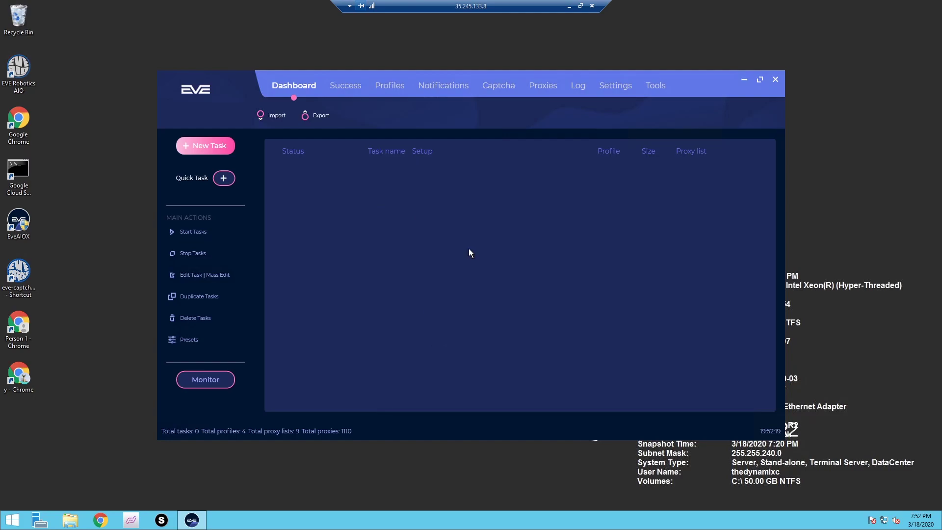
Step: Create a new task for the Footlocker platform and enter "lol" as its SKU
left_click(212, 147)
left_click(328, 159)
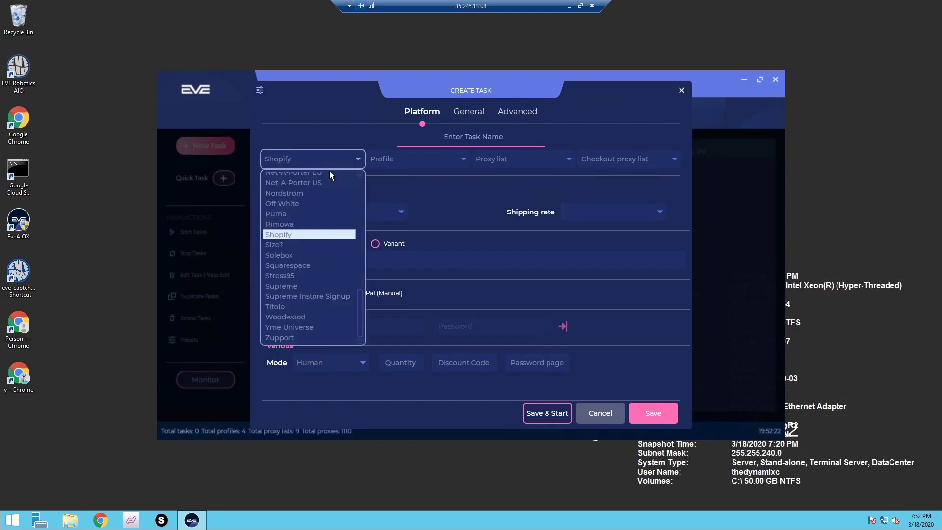
scroll(338, 274, "up", 5)
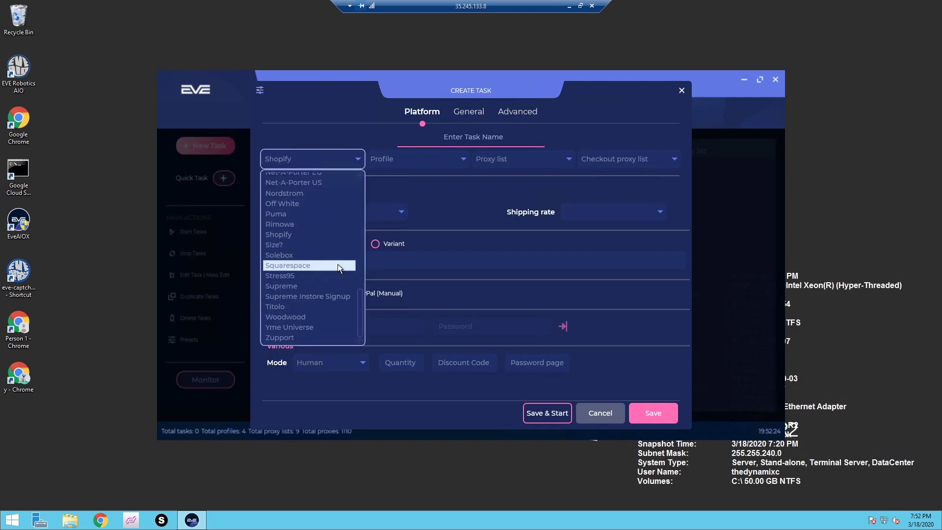
scroll(311, 257, "up", 5)
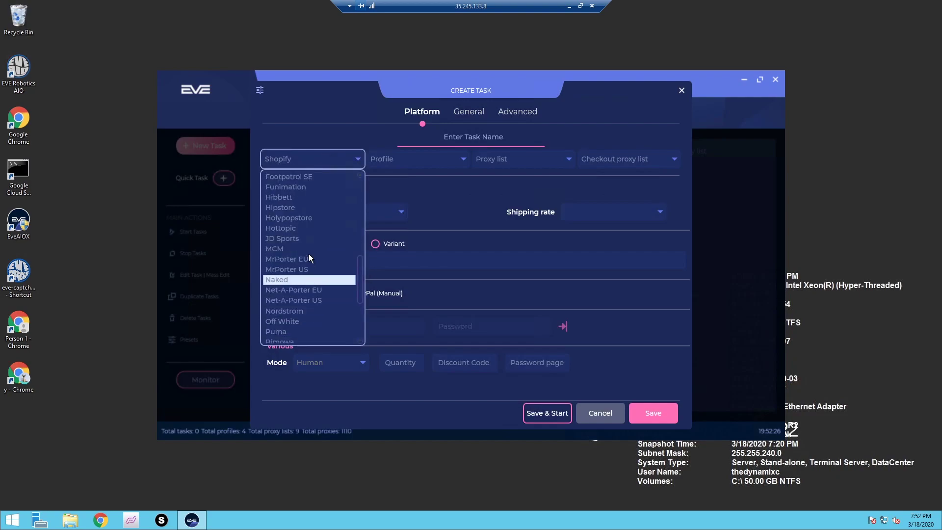
scroll(308, 258, "up", 5)
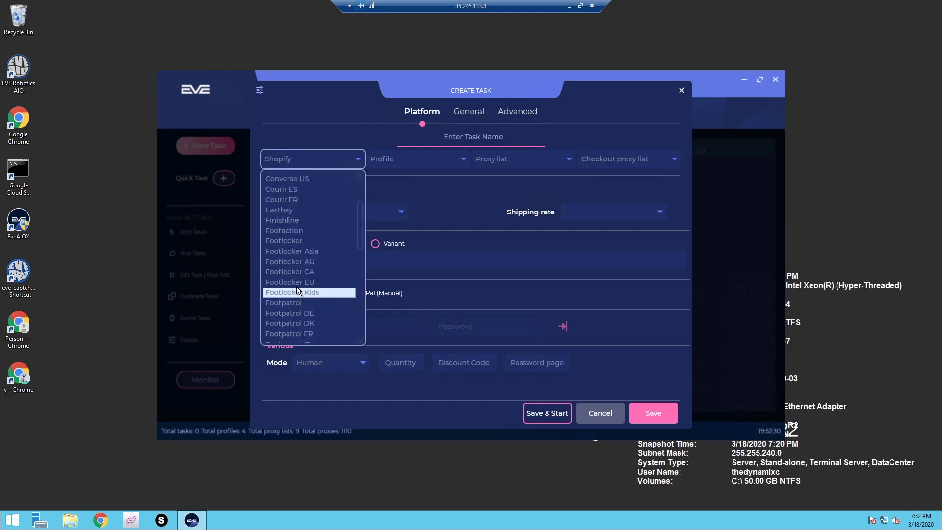
left_click(292, 241)
left_click(292, 237)
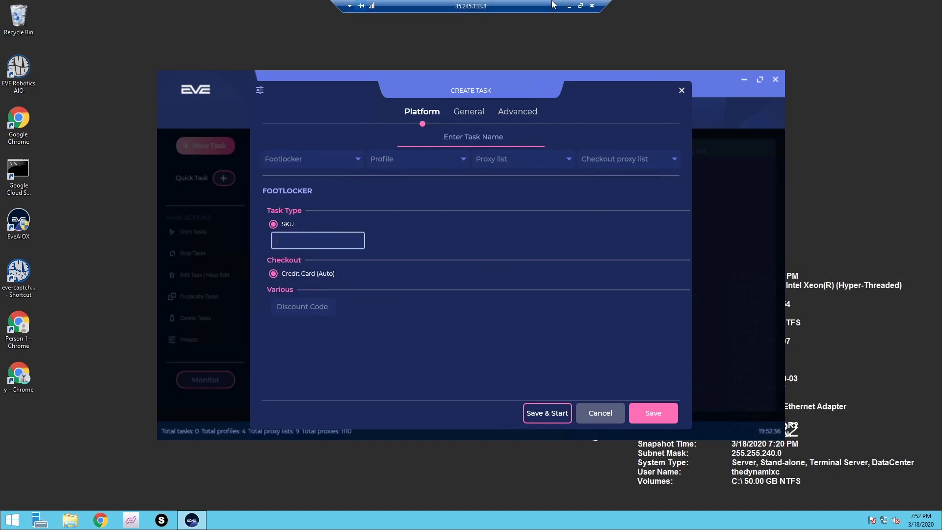
type("lol")
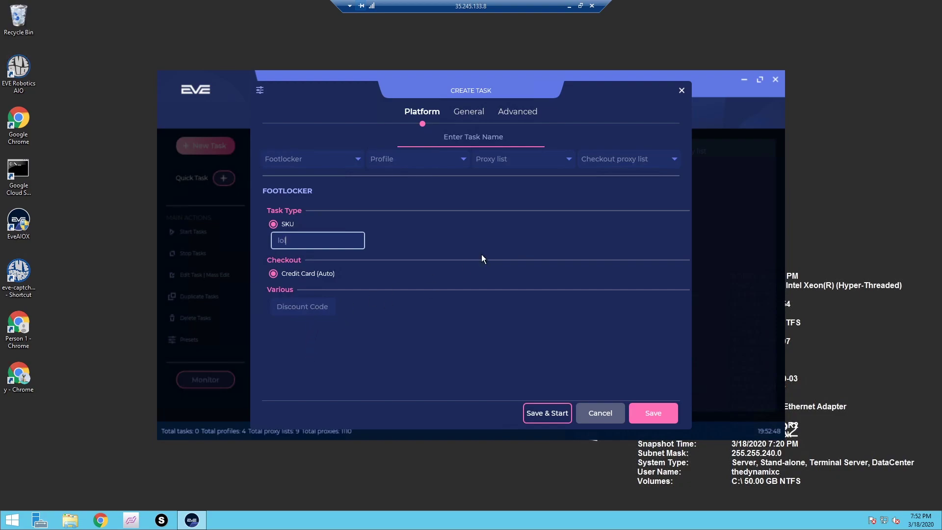
Step: Turn off random sizing and include size 8.5 in the Footlocker task
left_click(467, 112)
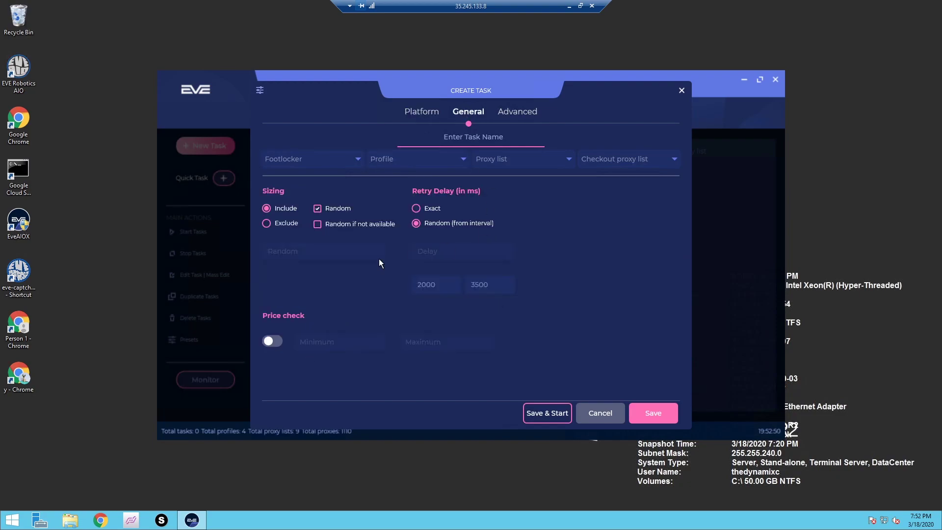
left_click(318, 210)
left_click(332, 251)
type("8.5")
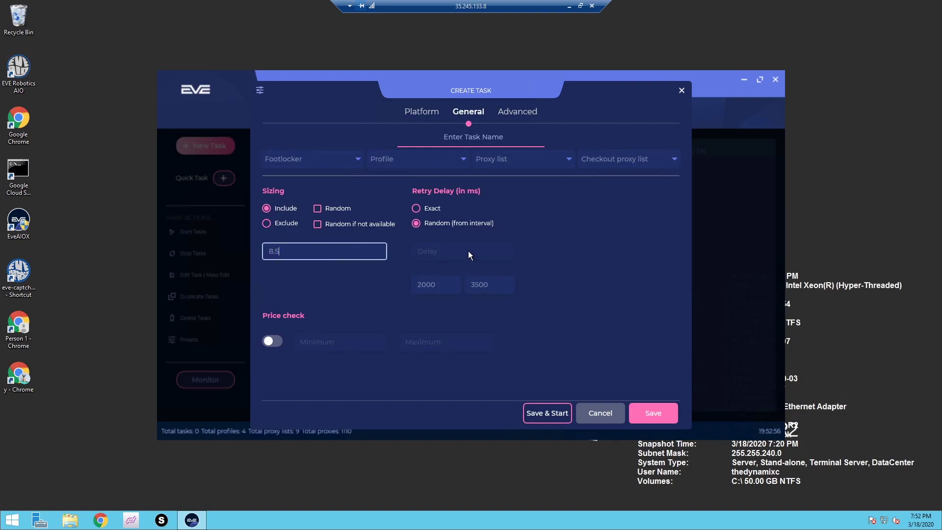
Step: Set the Footlocker task's random retry delay interval to 3000–5000 ms
double_click(446, 287)
key("BackSpace")
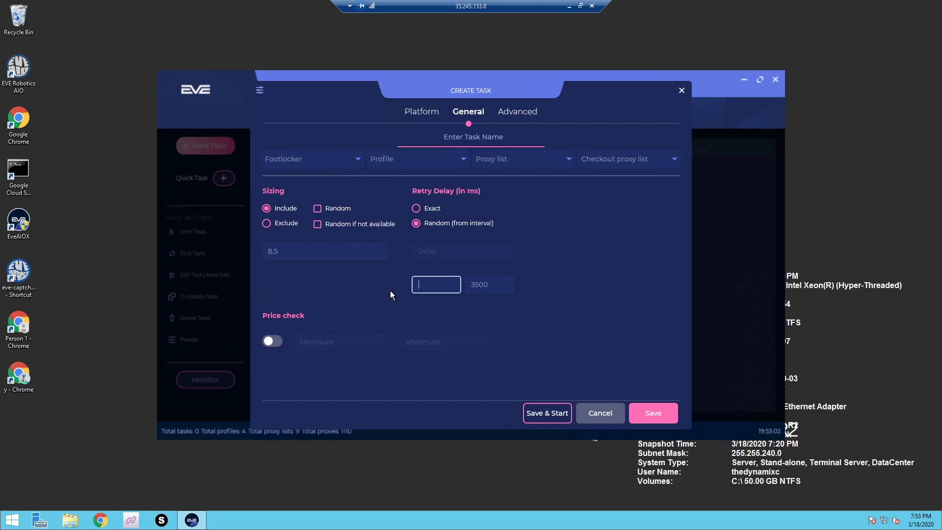
type("3000")
key("Tab")
type("5000")
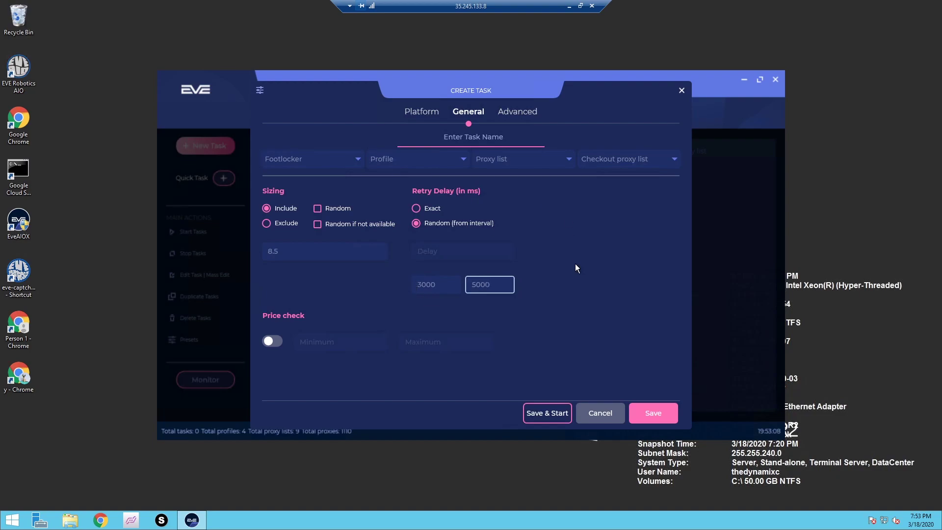
Step: Assign the Tyk profile and the Comcast (200) proxy list to the Footlocker task
left_click(431, 158)
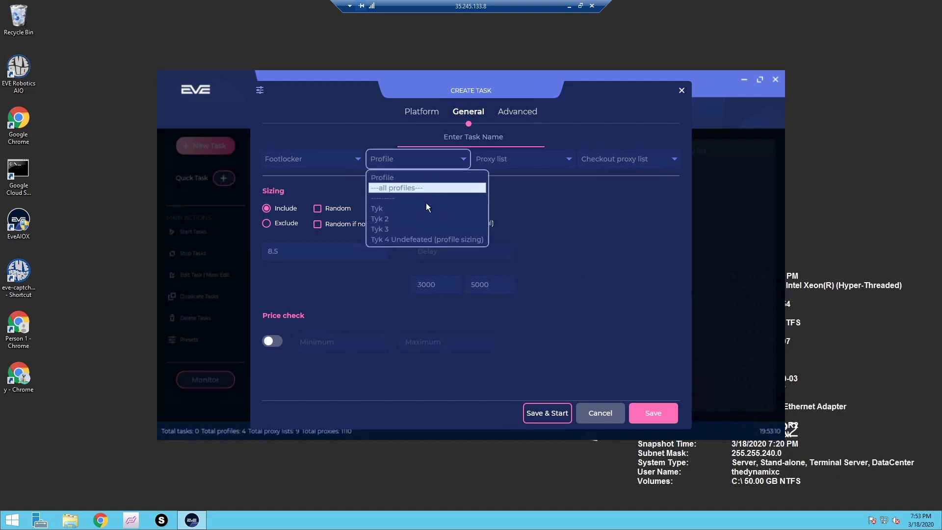
left_click(423, 207)
left_click(500, 160)
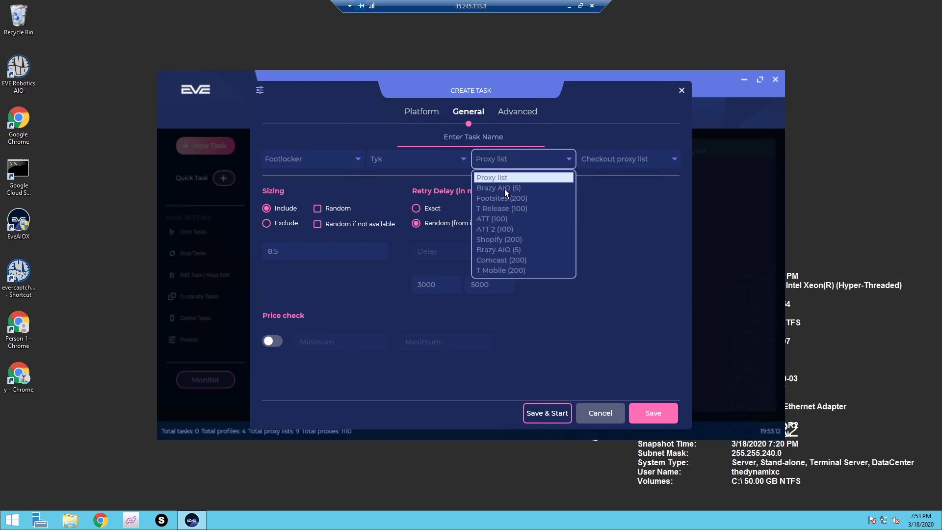
left_click(516, 260)
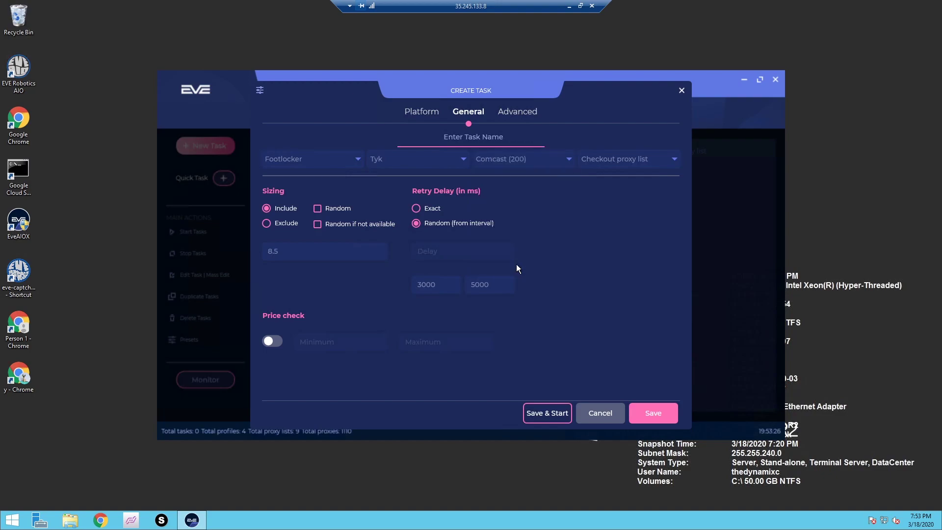
Step: Turn on the price check for the Footlocker task with a minimum of 215
left_click(517, 111)
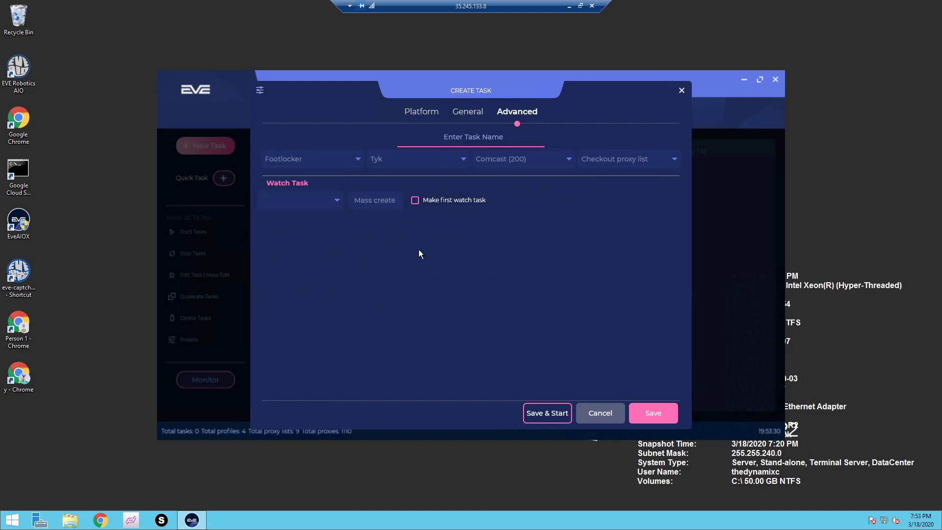
left_click(468, 111)
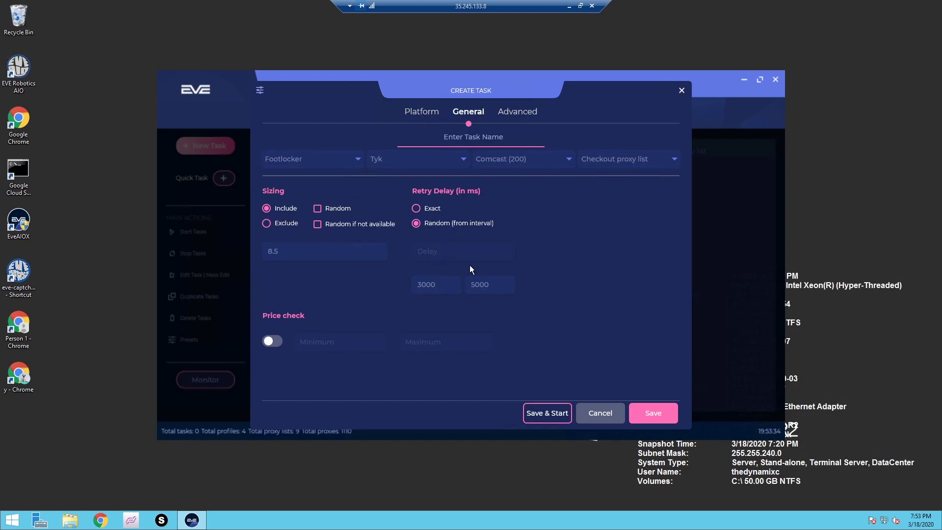
left_click(272, 341)
left_click(340, 342)
type("215")
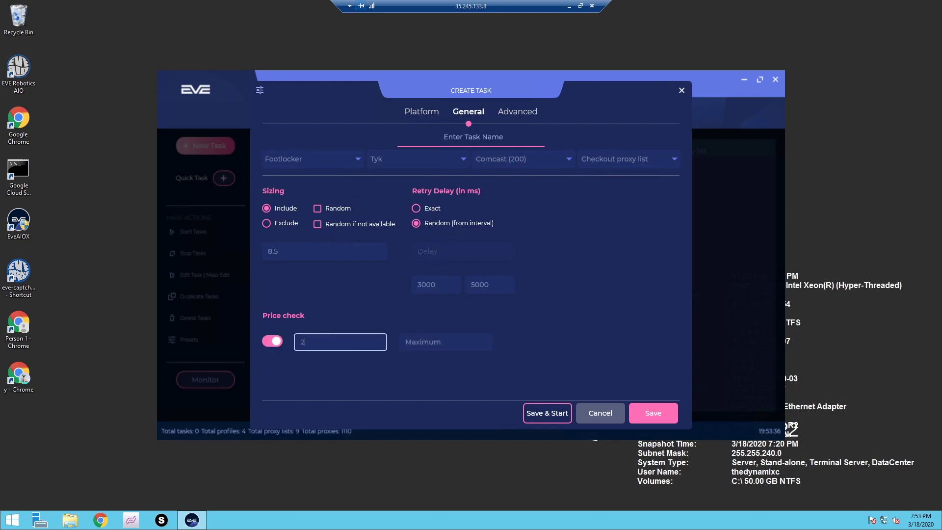
left_click(425, 338)
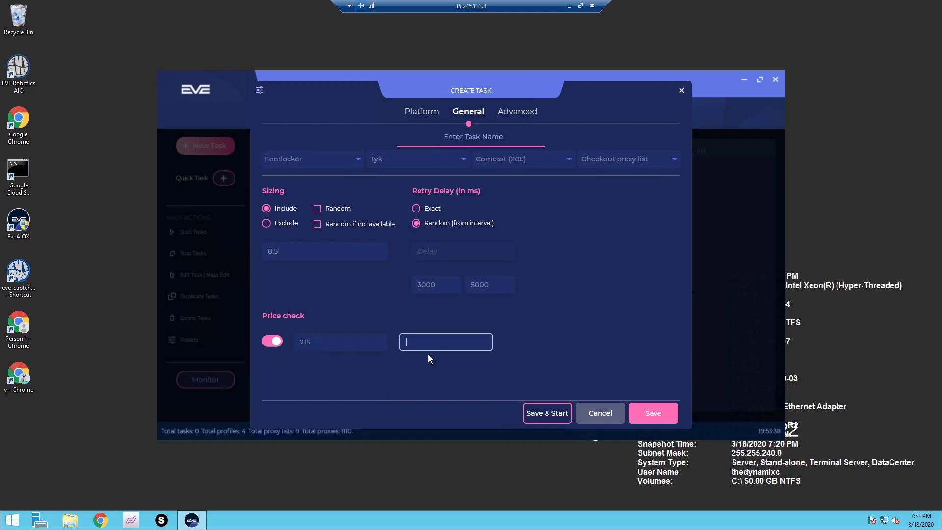
Step: Name the Footlocker task "oops", save it twelve times, and close the task creation dialog
left_click(423, 117)
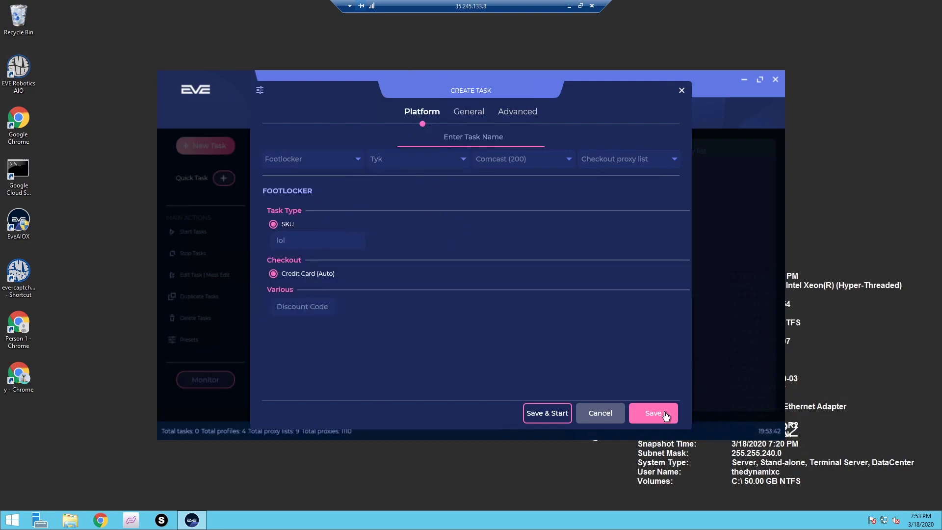
left_click(503, 135)
type("oop")
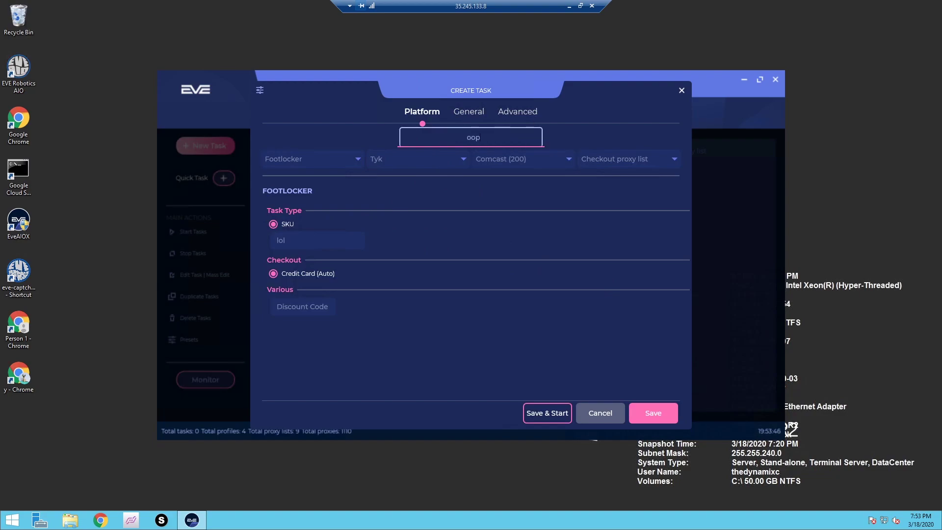
type("s")
left_click(653, 413)
left_click(653, 413)
left_click(653, 414)
left_click(653, 413)
left_click(653, 413)
left_click(653, 413)
left_click(653, 413)
left_click(653, 413)
left_click(653, 413)
left_click(653, 413)
left_click(653, 413)
left_click(653, 413)
left_click(682, 91)
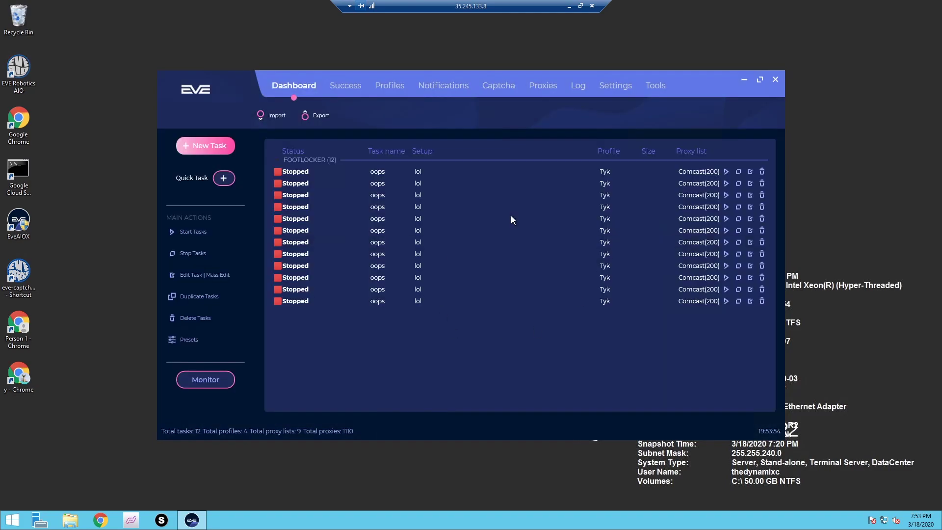
Step: Select all the Footlocker tasks and view the scheduled start dialog without scheduling anything
left_click_drag(476, 185, 448, 243)
right_click(448, 243)
left_click(424, 282)
left_click(440, 179)
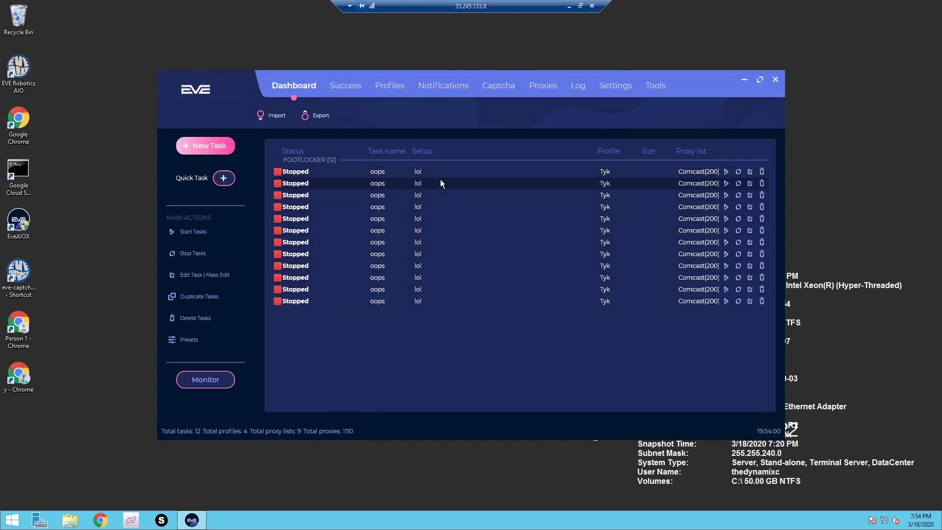
left_click_drag(438, 187, 437, 328)
right_click(396, 195)
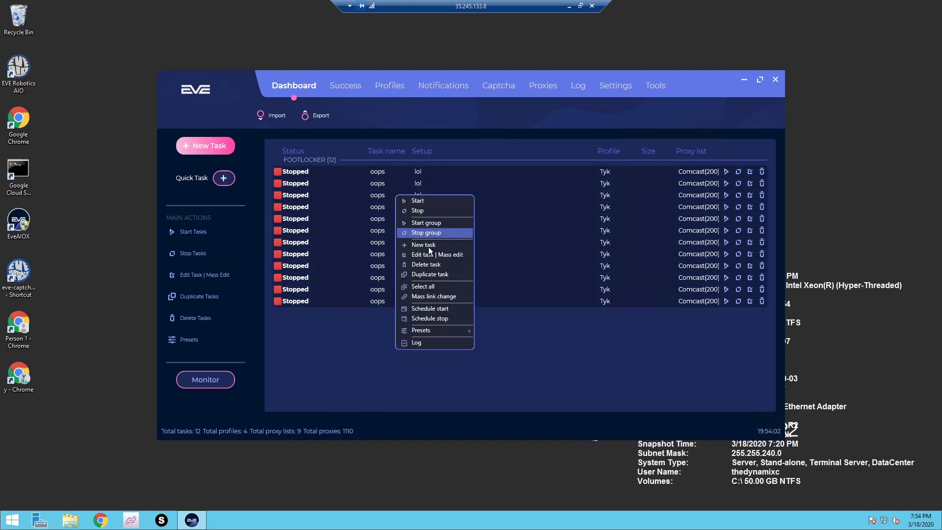
left_click(444, 308)
left_click(574, 220)
Step: View the scheduled stop dialog for the selected Footlocker tasks and dismiss it
right_click(404, 212)
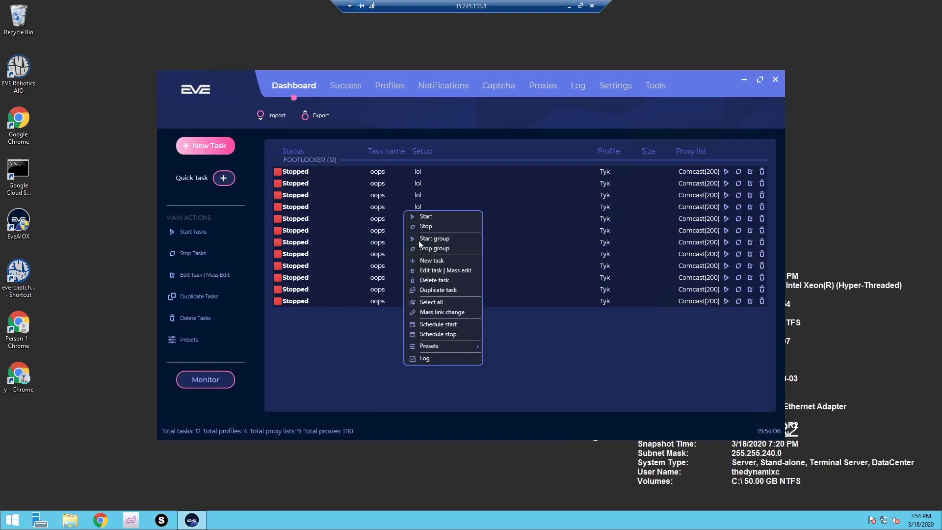
left_click(454, 334)
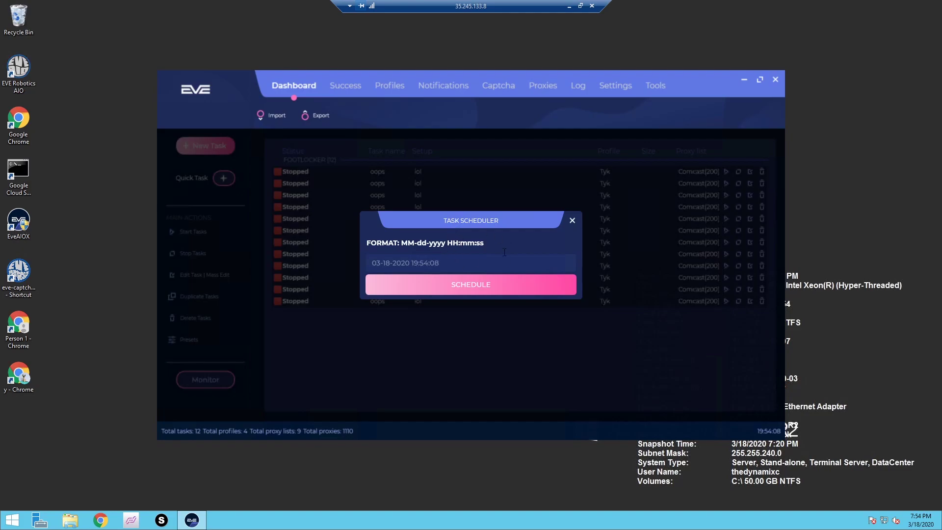
left_click(572, 221)
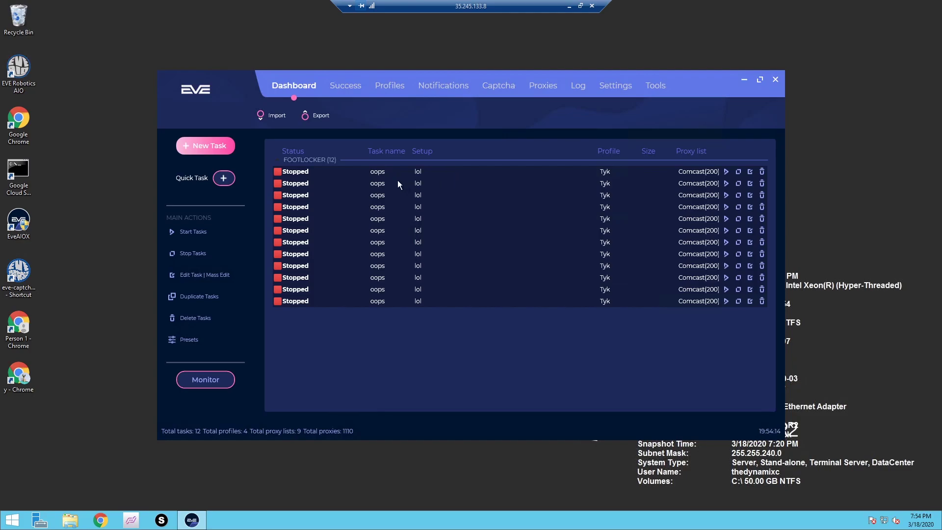
Step: Start the first Footlocker task directly from the task list and stop it again
mouse_move(393, 195)
left_mouse_down()
mouse_move(395, 255)
mouse_move(398, 195)
left_mouse_up()
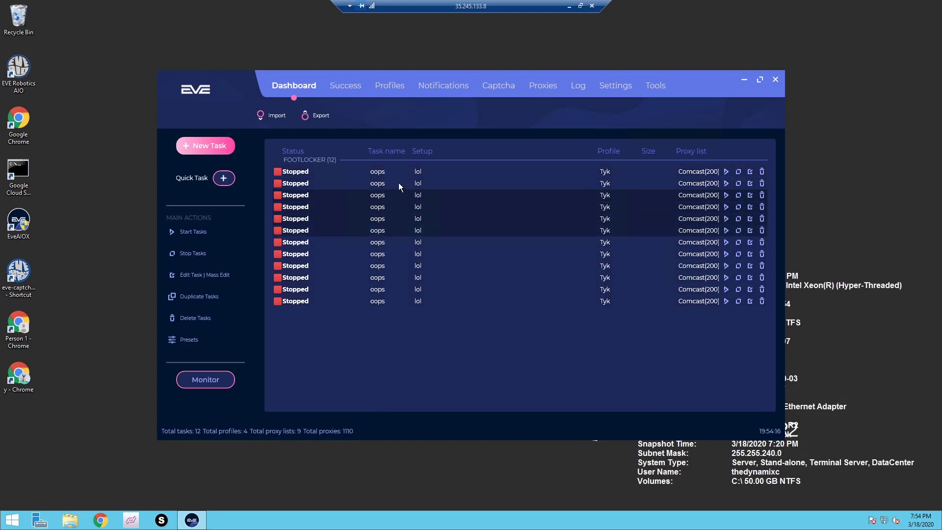
double_click(403, 173)
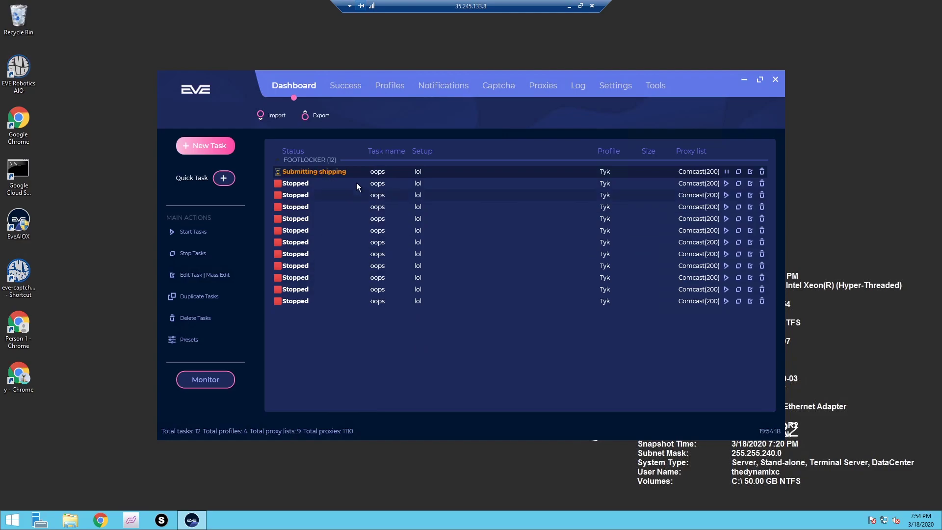
double_click(366, 171)
Step: Delete all twelve Footlocker tasks from the dashboard
left_click_drag(384, 169, 402, 311)
right_click(425, 170)
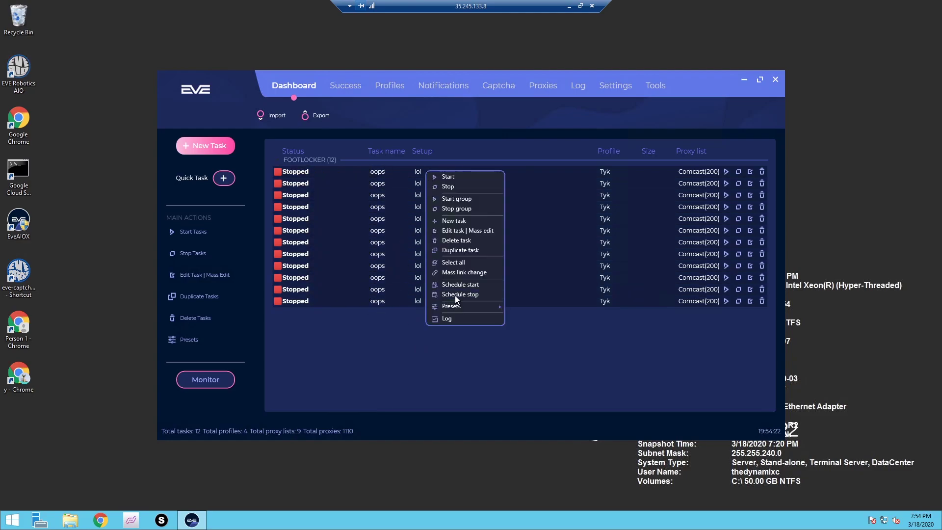
left_click(470, 241)
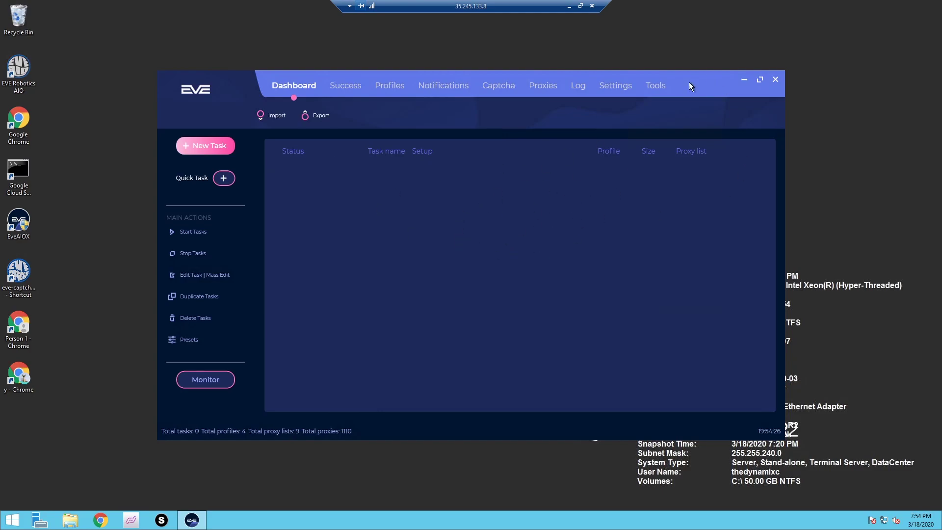
Step: Open the Splash Breaker tool with its link entry ready for a URL
left_click(656, 86)
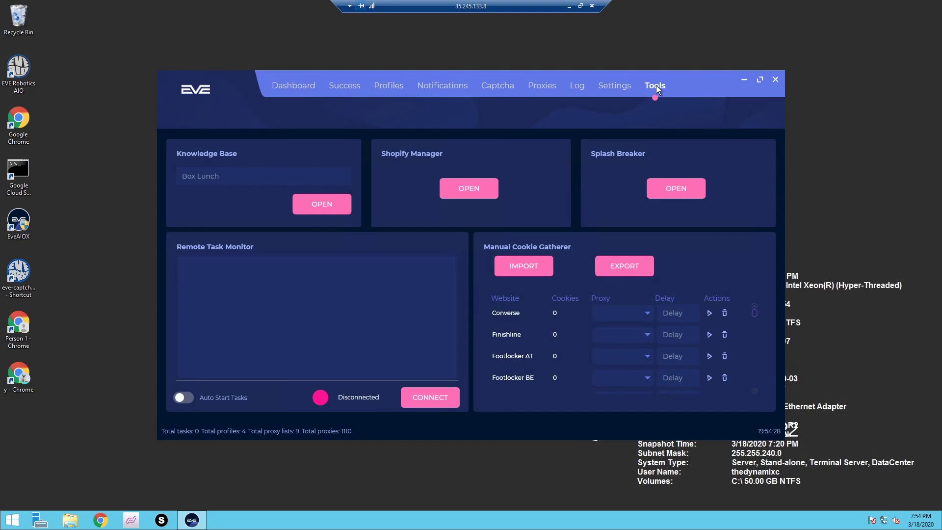
left_click(671, 189)
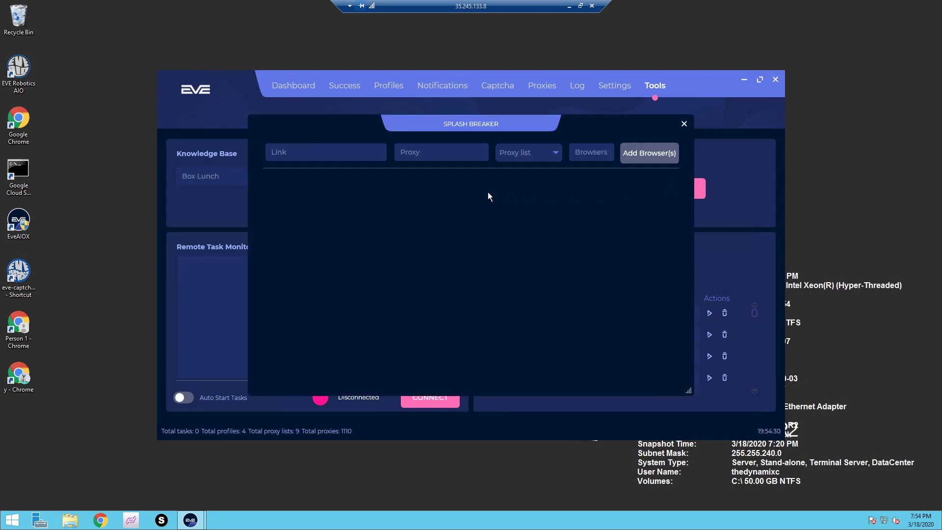
left_click(324, 152)
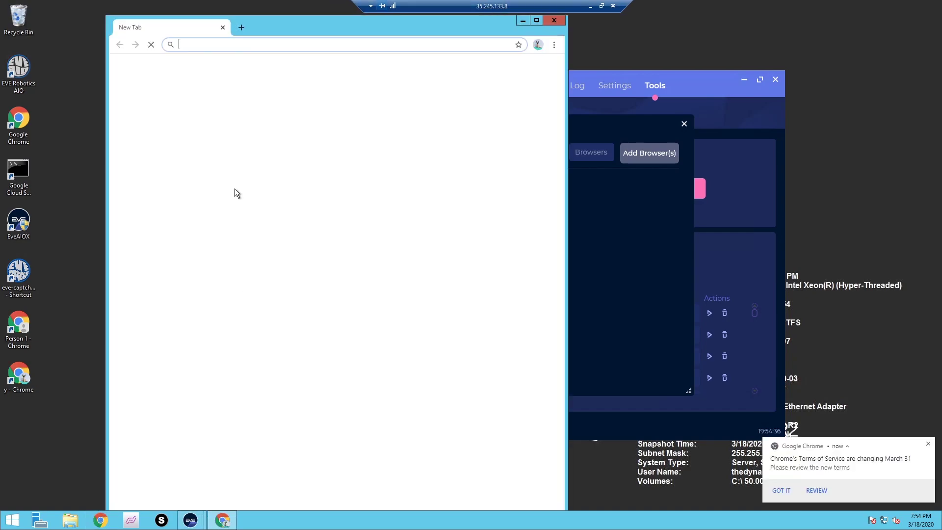
Step: Try to load yeezysupply.com in Chrome, and minimize the browser window
type("yee")
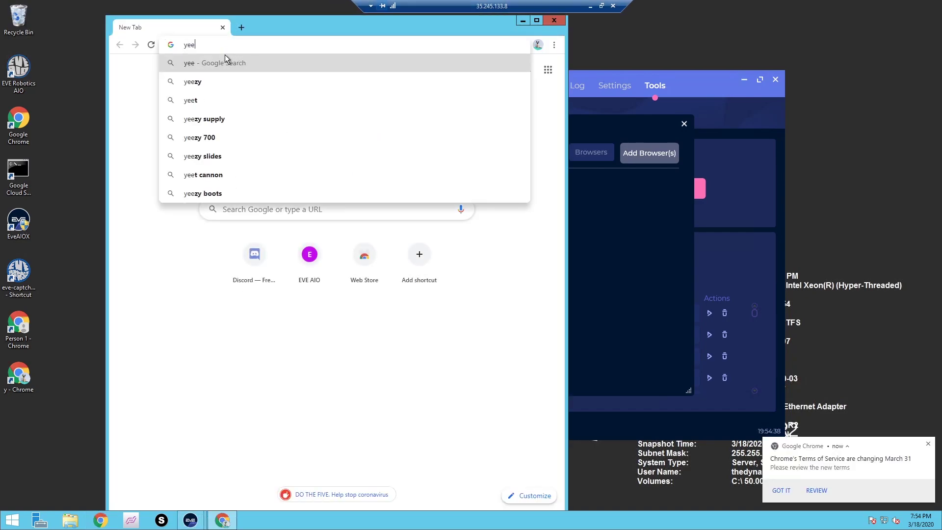
type("zysuu")
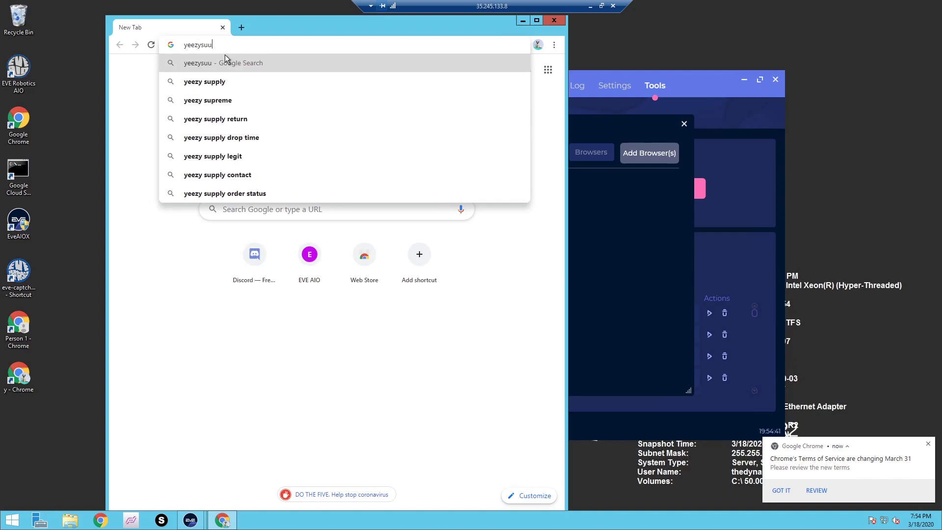
key("BackSpace")
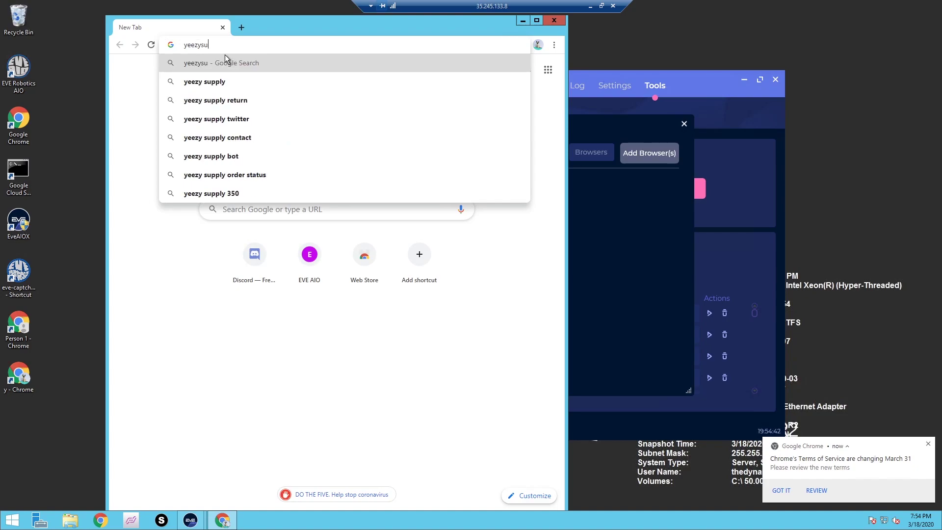
type("pply.")
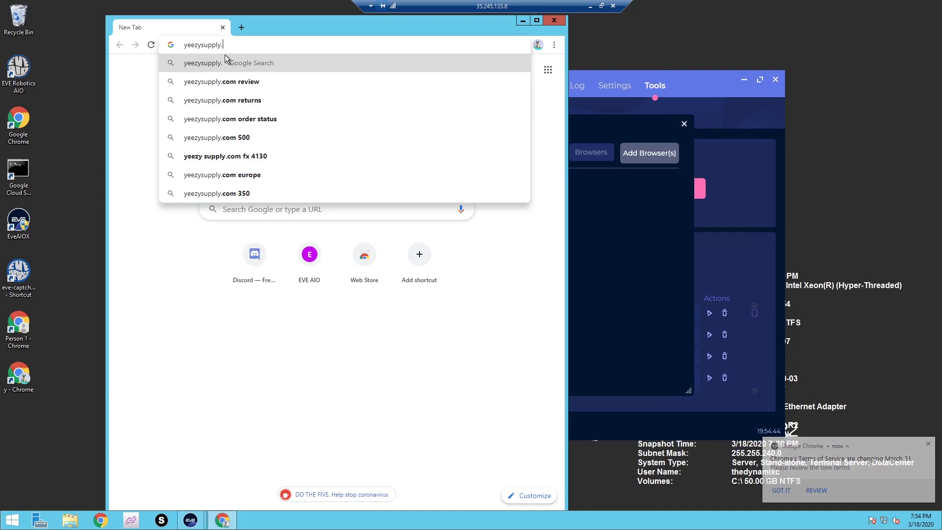
type("com")
key("Return")
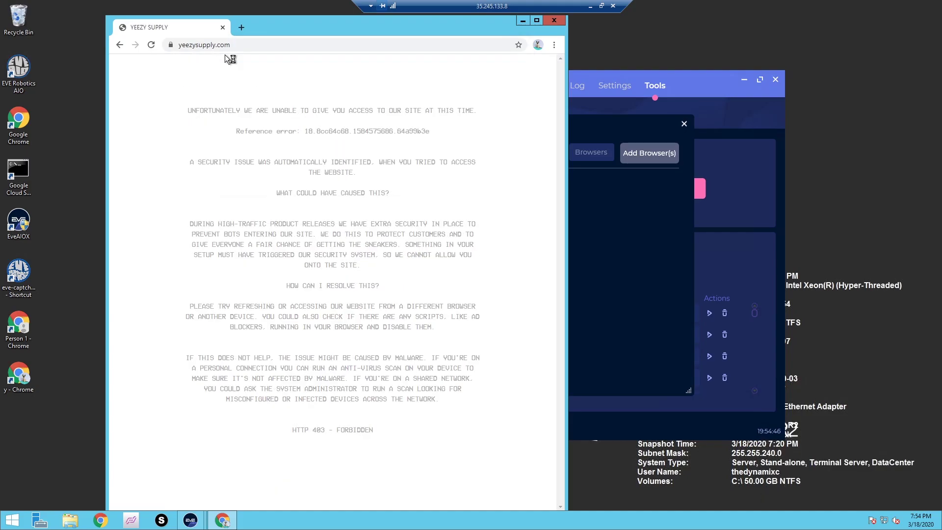
left_click(523, 20)
Step: Bring the yeezysupply.com/product/FY2903 link over from the local computer and paste it as the Splash Breaker link
left_click(590, 5)
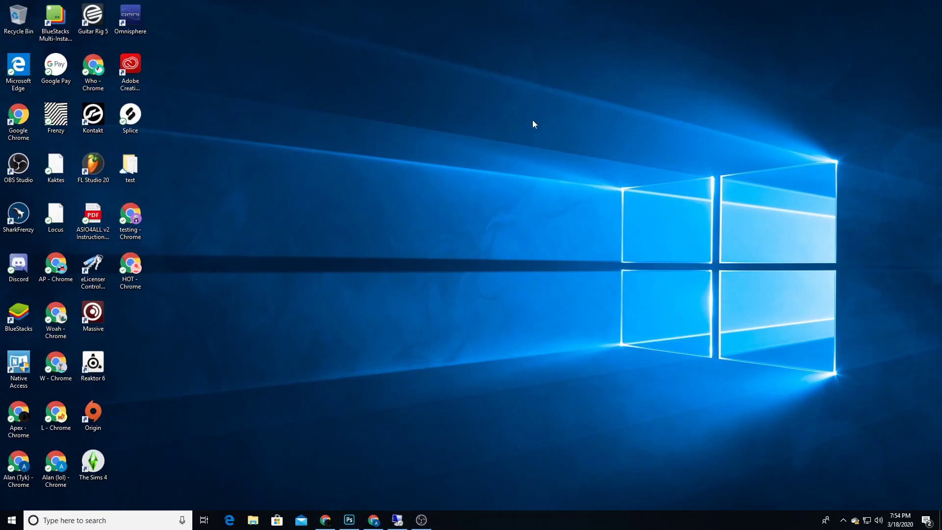
left_click(398, 519)
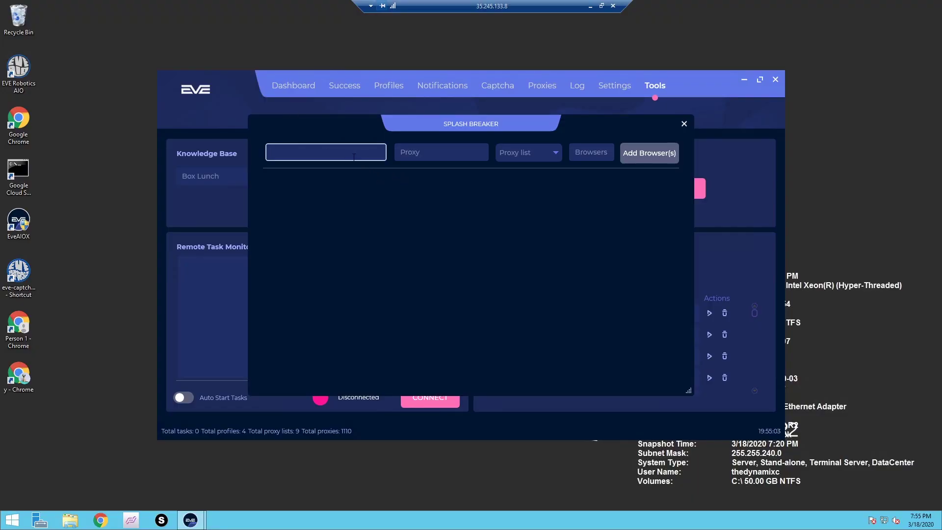
key("ctrl+v")
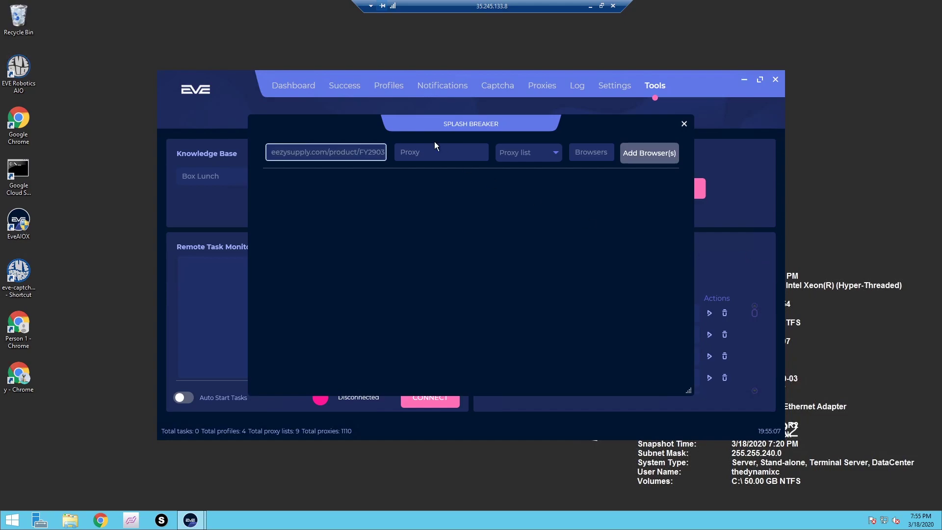
Step: Leave the single proxy empty and assign the T Release (100) proxy list in Splash Breaker
left_click(442, 158)
left_click(527, 157)
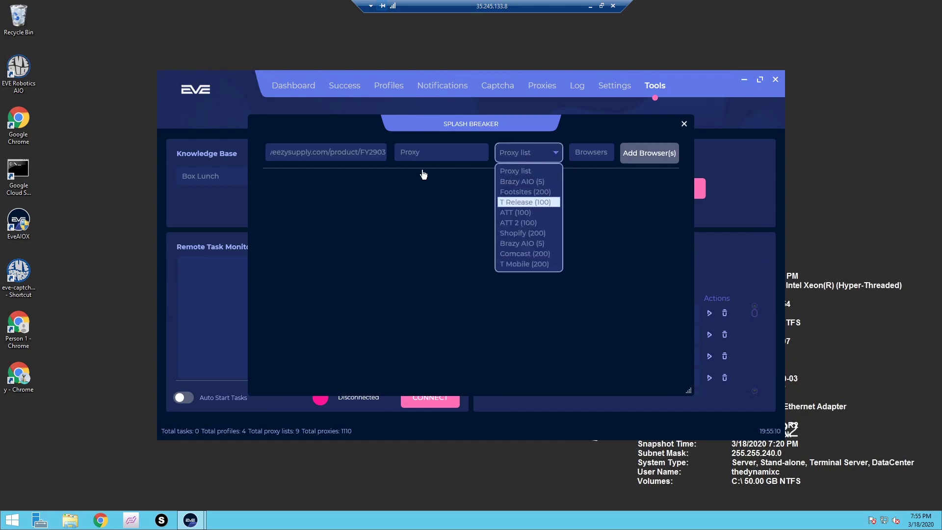
left_click(425, 148)
left_click(424, 148)
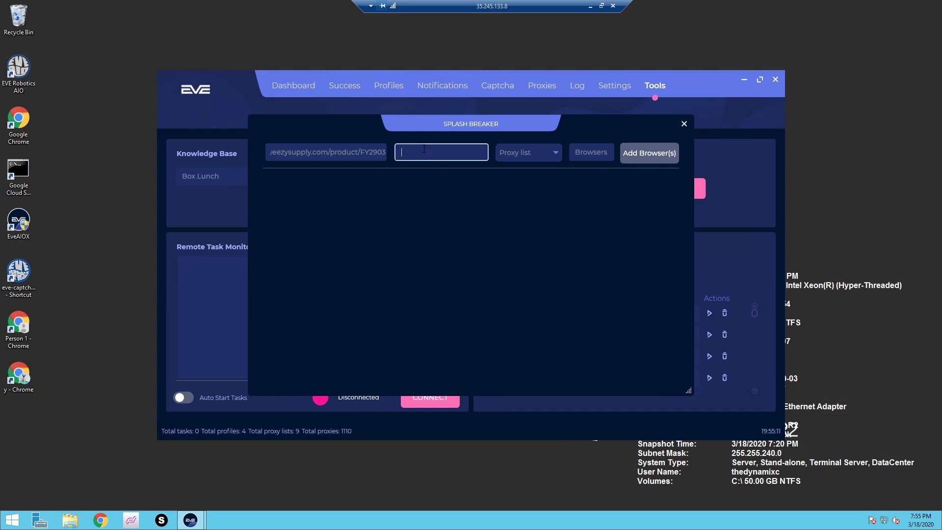
left_click(529, 153)
left_click(529, 202)
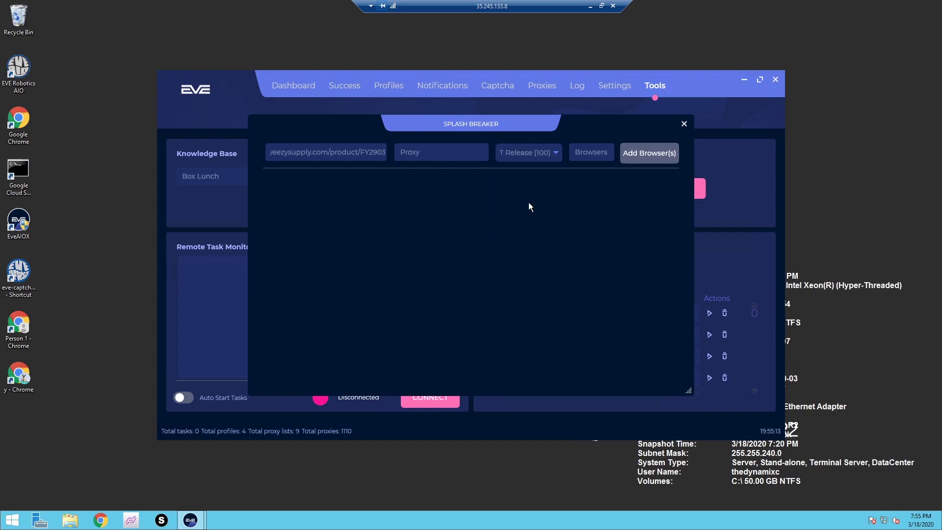
Step: Add six browsers to Splash Breaker for the product link, one at a time
left_click(648, 163)
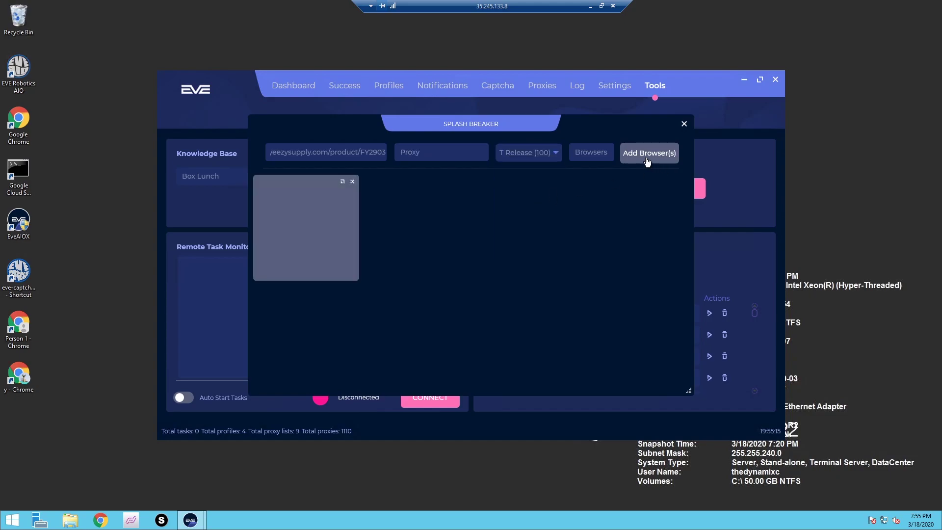
left_click(648, 160)
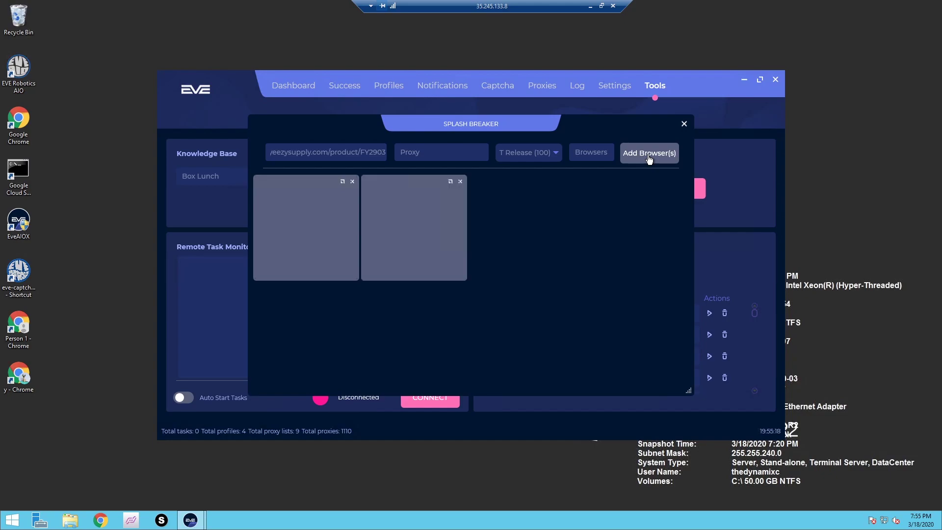
left_click(649, 160)
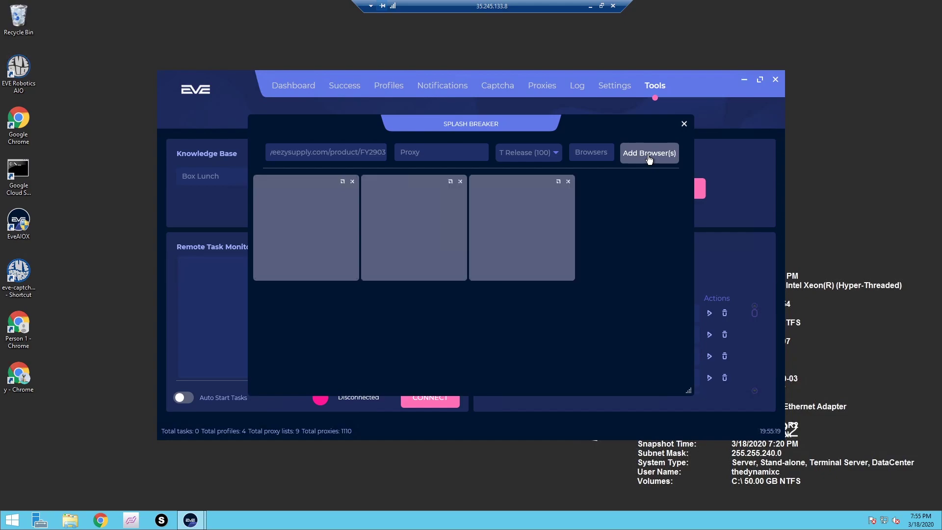
left_click(648, 159)
left_click(649, 158)
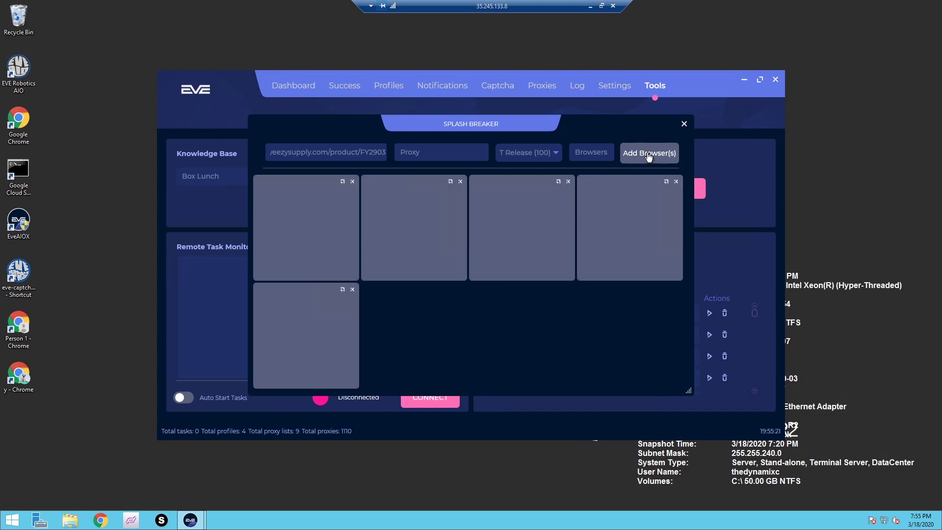
left_click(649, 157)
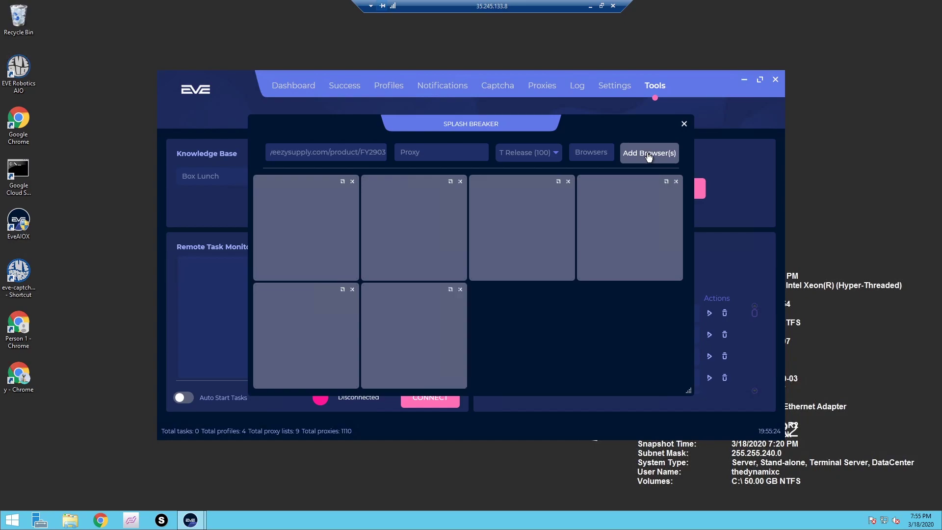
Step: Add one more browser to Splash Breaker, followed by a batch of 3 browsers at once, and clear the browser count
left_click(648, 156)
left_click(608, 150)
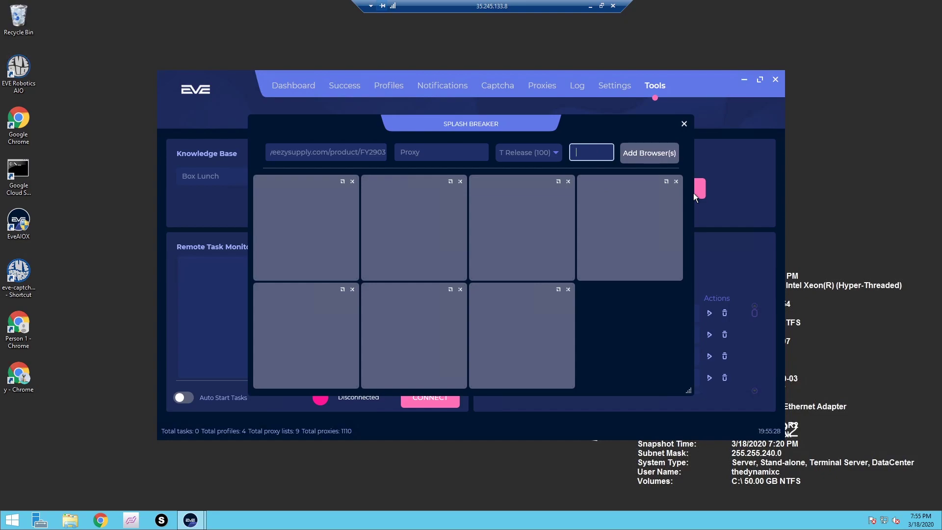
type("3")
left_click(657, 156)
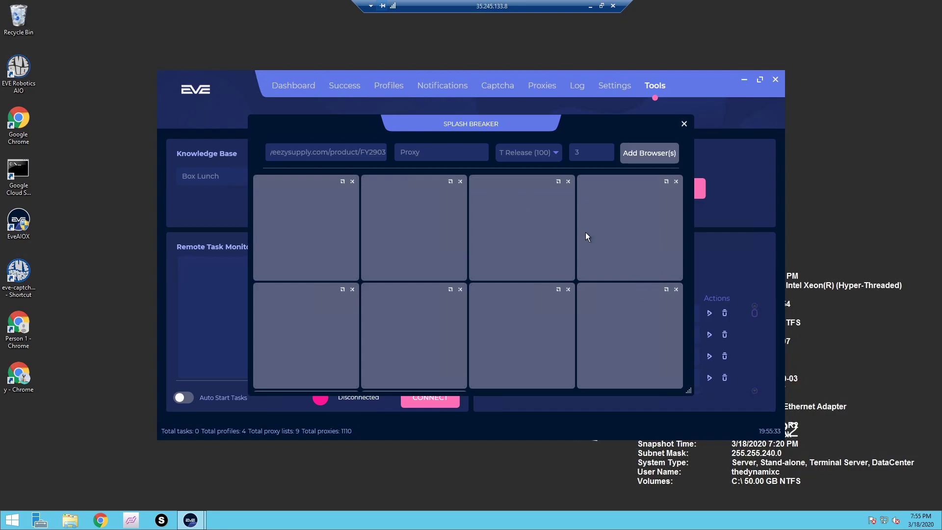
left_click(591, 152)
Step: View the first Splash Breaker browser in its own separate window, and close that window
left_click(309, 226)
left_click(342, 181)
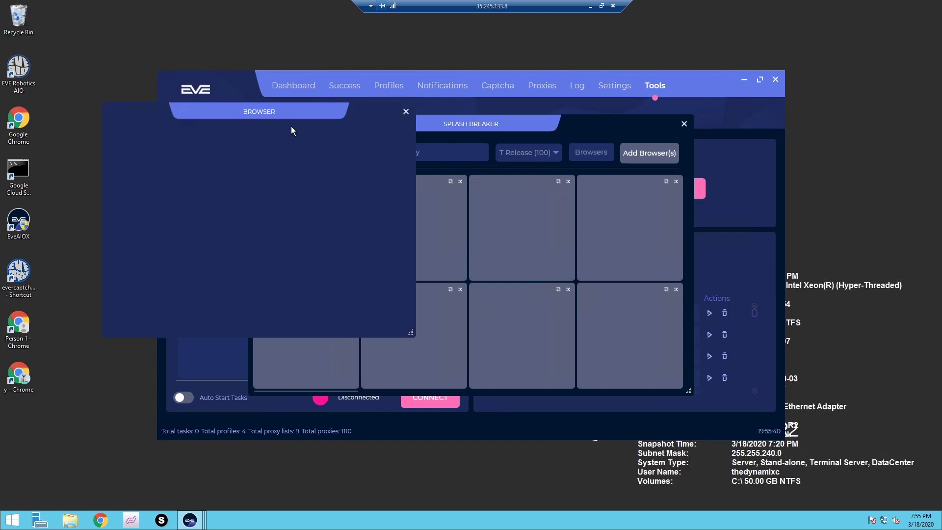
left_click(407, 112)
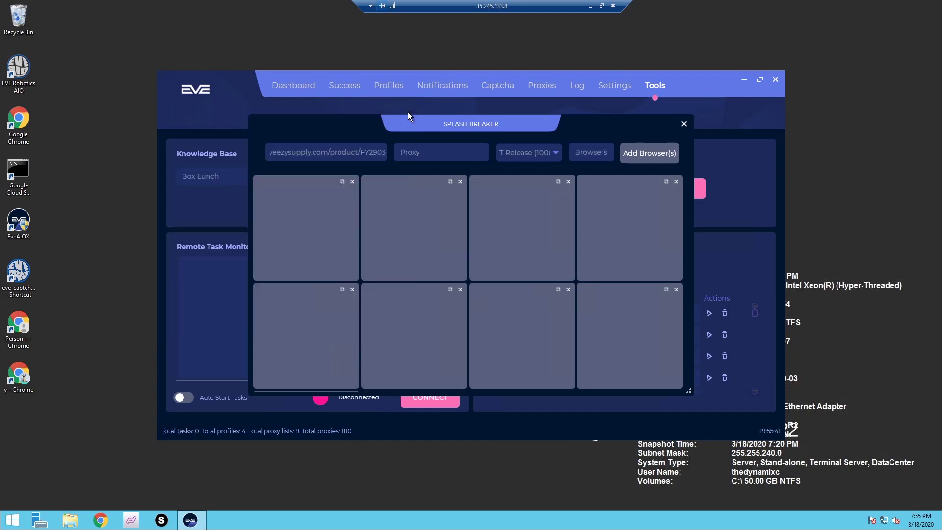
Step: Remove all the browsers from Splash Breaker one by one and close the Splash Breaker window
left_click(352, 183)
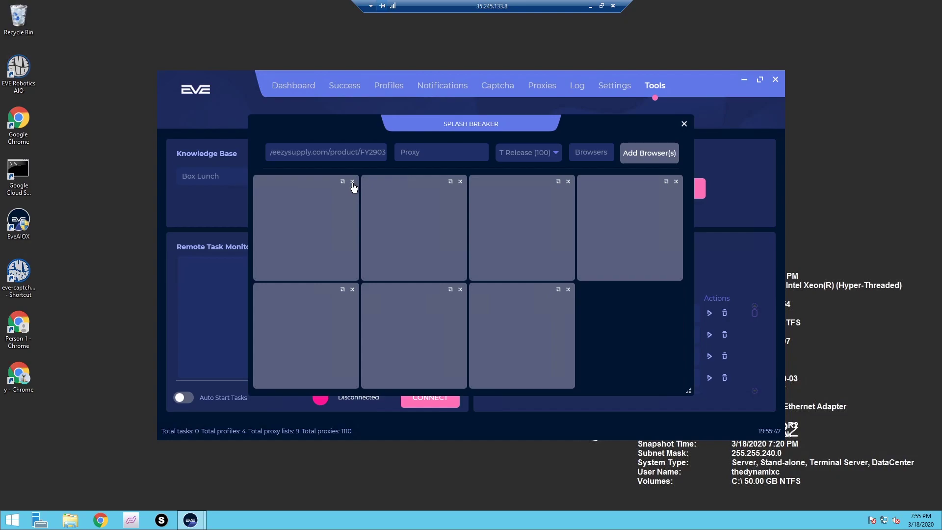
left_click(353, 183)
left_click(352, 183)
left_click(353, 183)
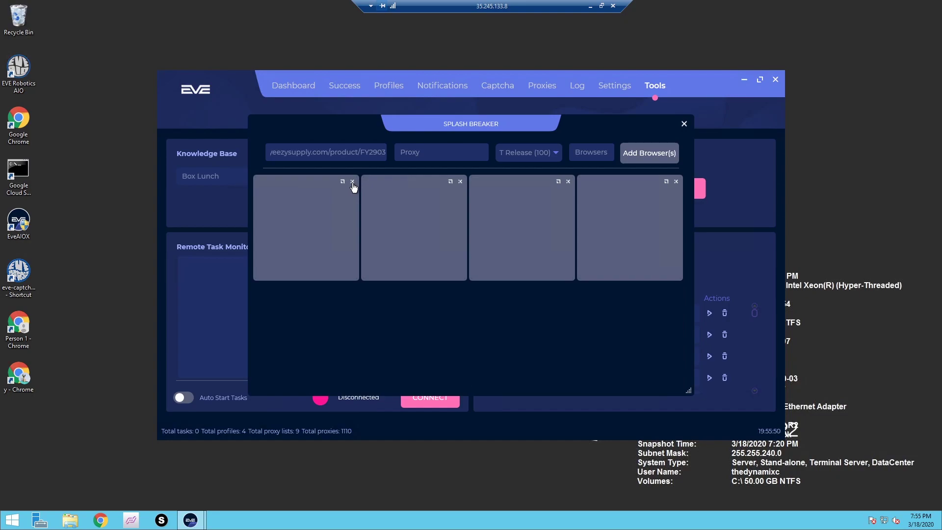
left_click(353, 183)
left_click(353, 183)
left_click(353, 183)
left_click(353, 183)
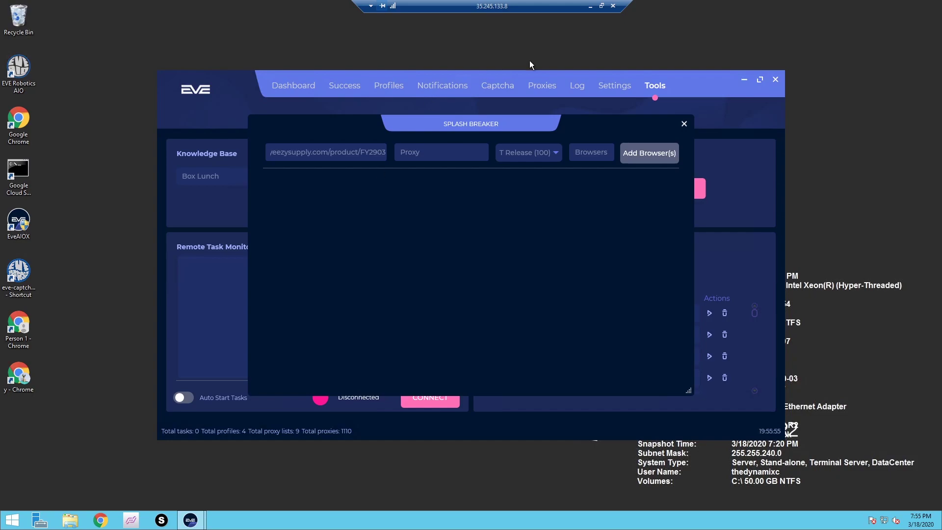
left_click(684, 124)
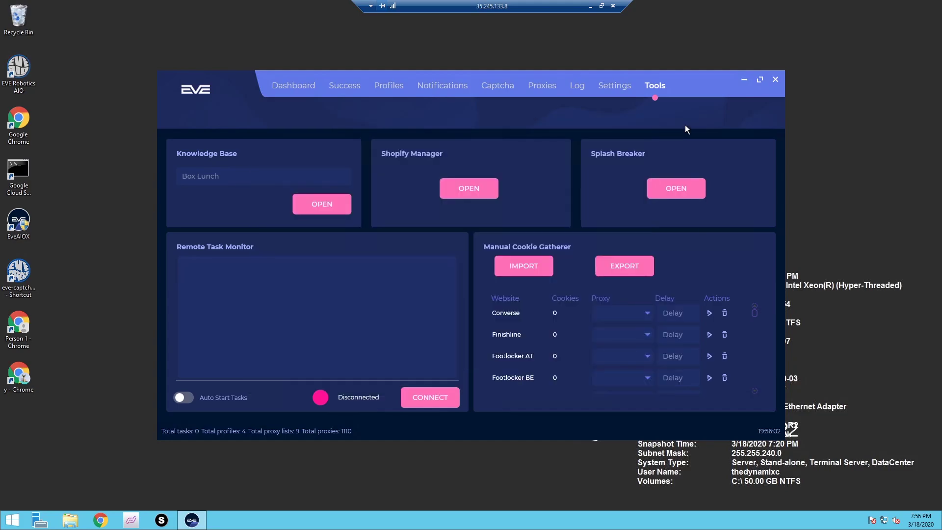
Step: Examine the website list in the Manual Cookie Gatherer, and return to the Dashboard
scroll(548, 349, "down", 5)
scroll(560, 351, "down", 10)
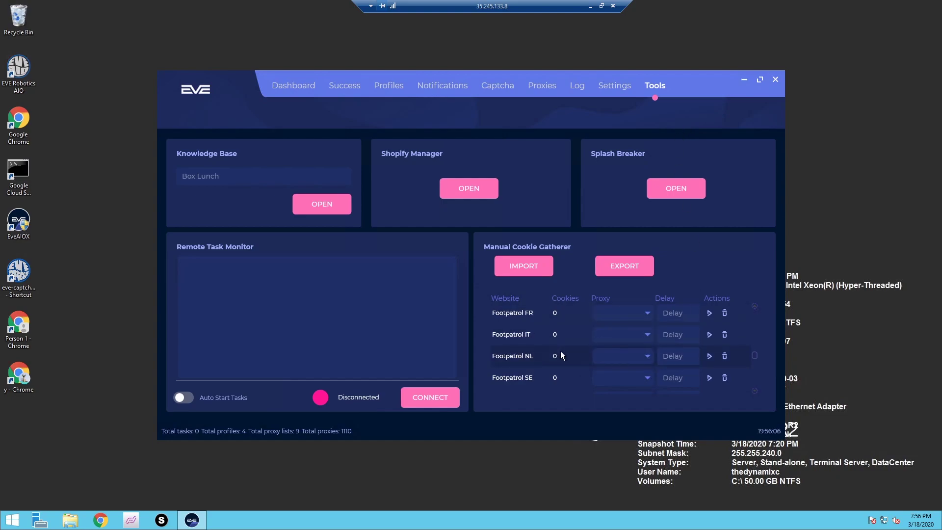
scroll(560, 355, "up", 8)
scroll(561, 355, "up", 5)
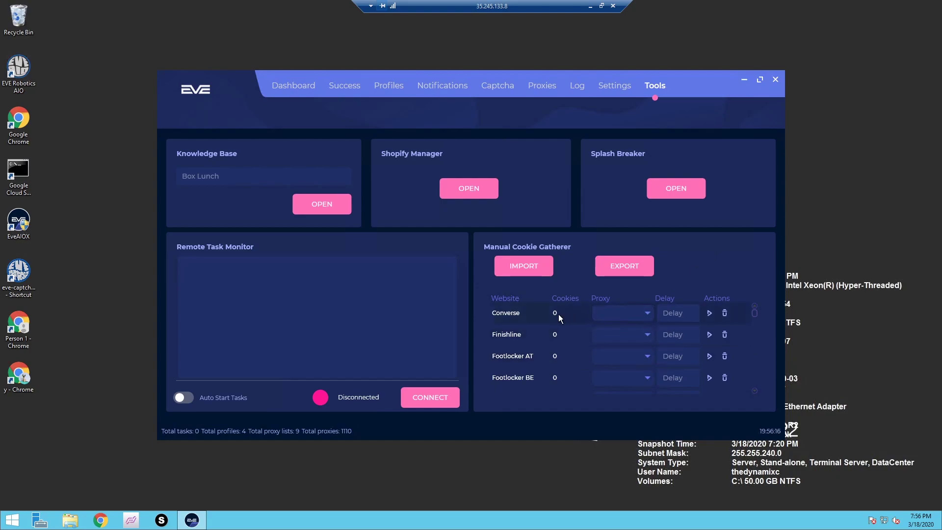
scroll(553, 380, "down", 5)
scroll(555, 368, "up", 3)
scroll(555, 367, "up", 2)
left_click(304, 89)
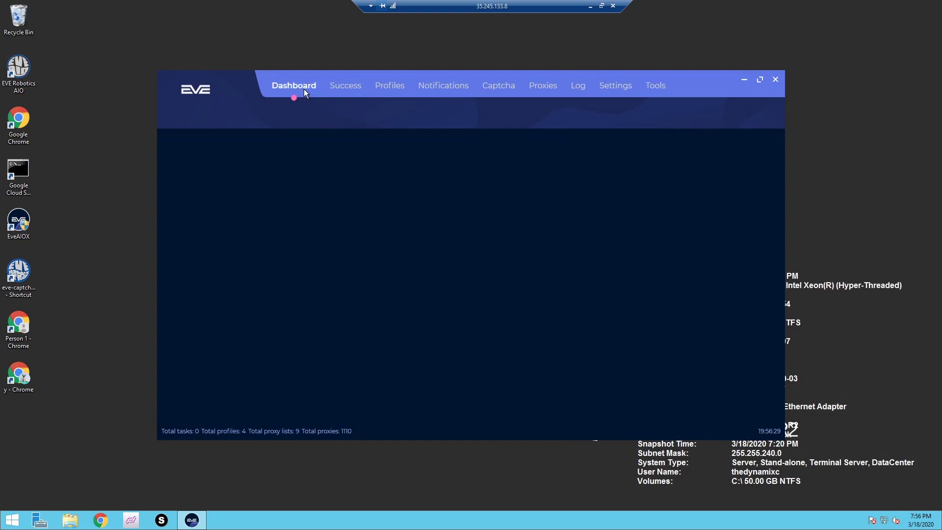